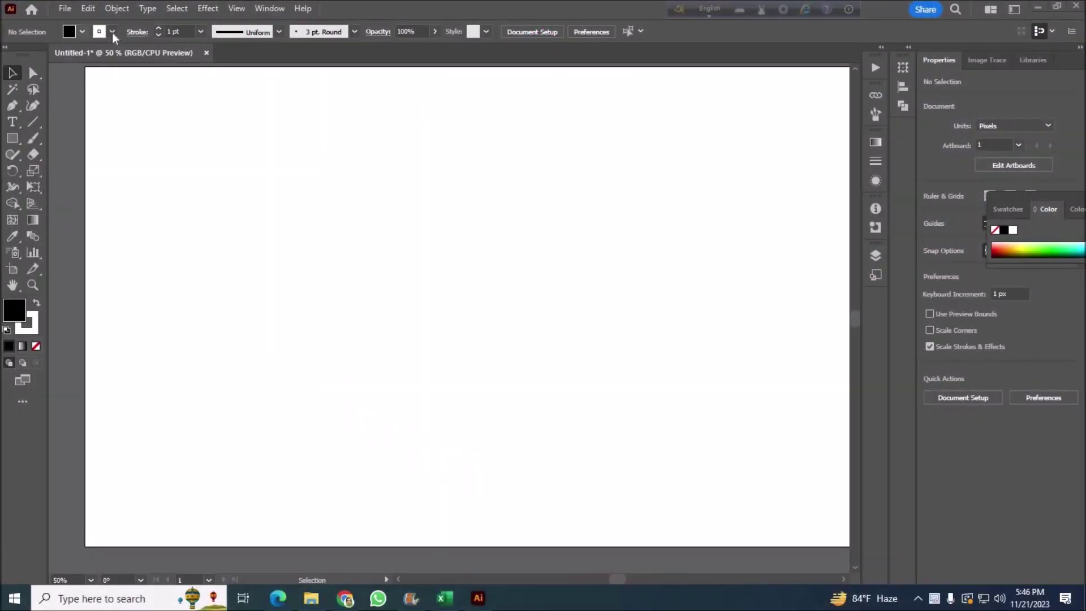
Set the stroke colour to Black and the fill to None for new shapes.
click(112, 31)
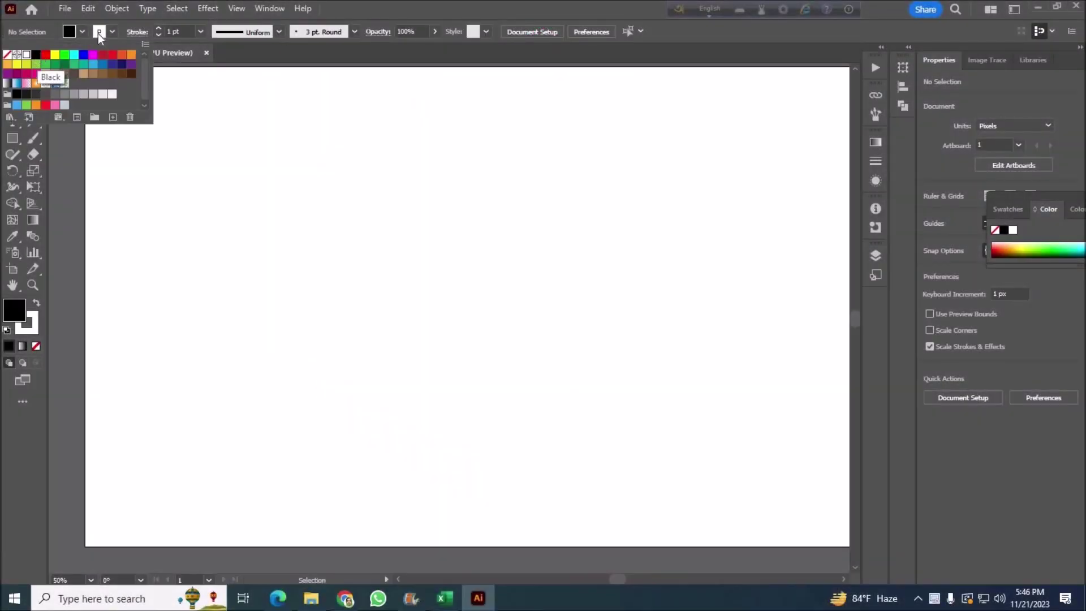
click(36, 54)
click(84, 31)
click(8, 54)
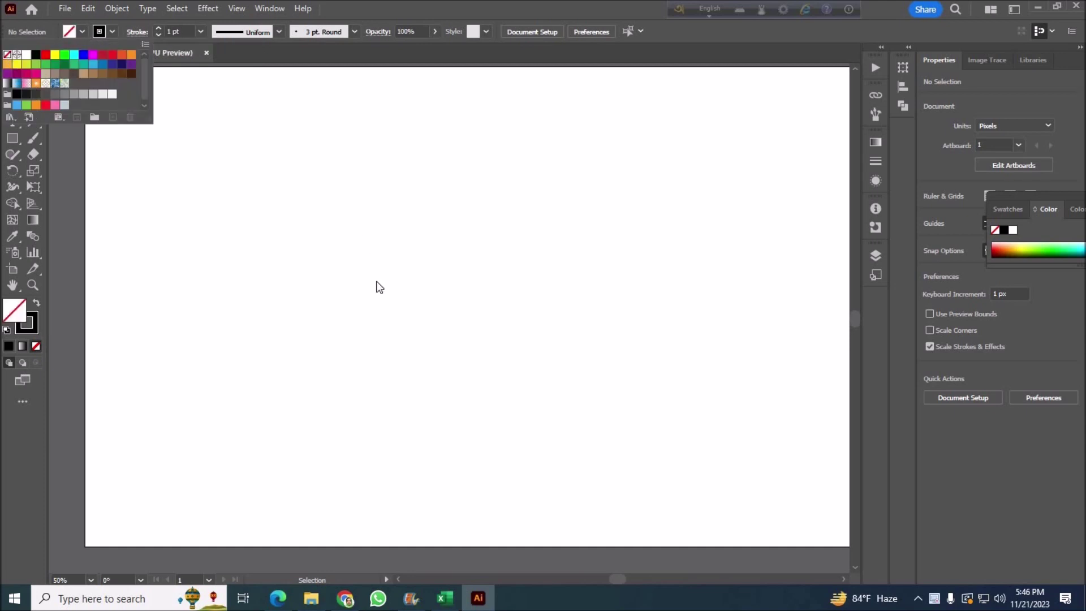
drag(13, 138, 46, 184)
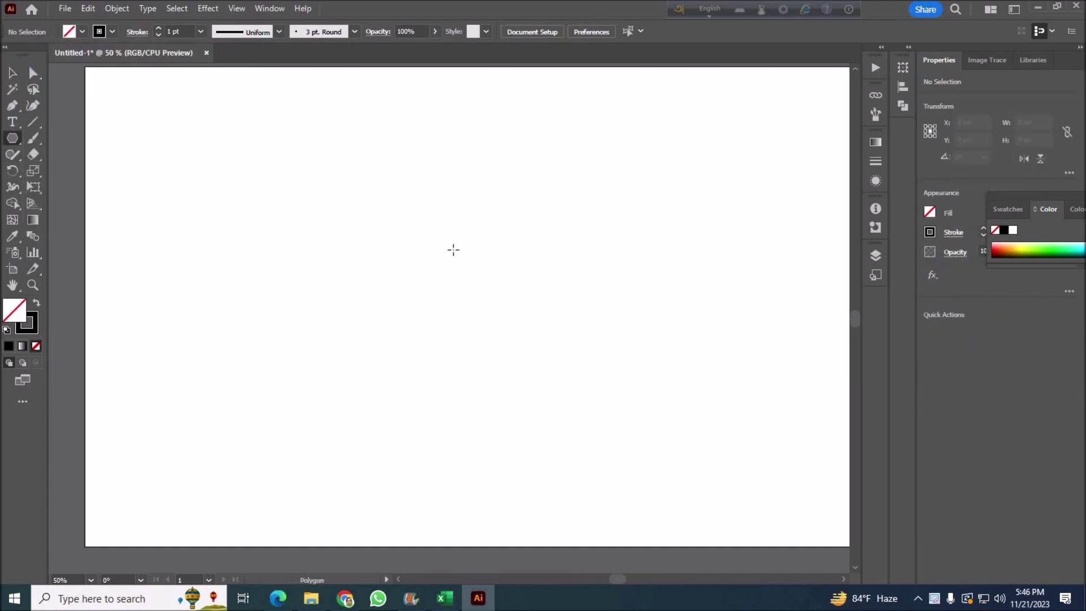
Draw a hexagon, rotate it to 270° so points face up and down, and move it toward the page centre.
drag(432, 263, 513, 411)
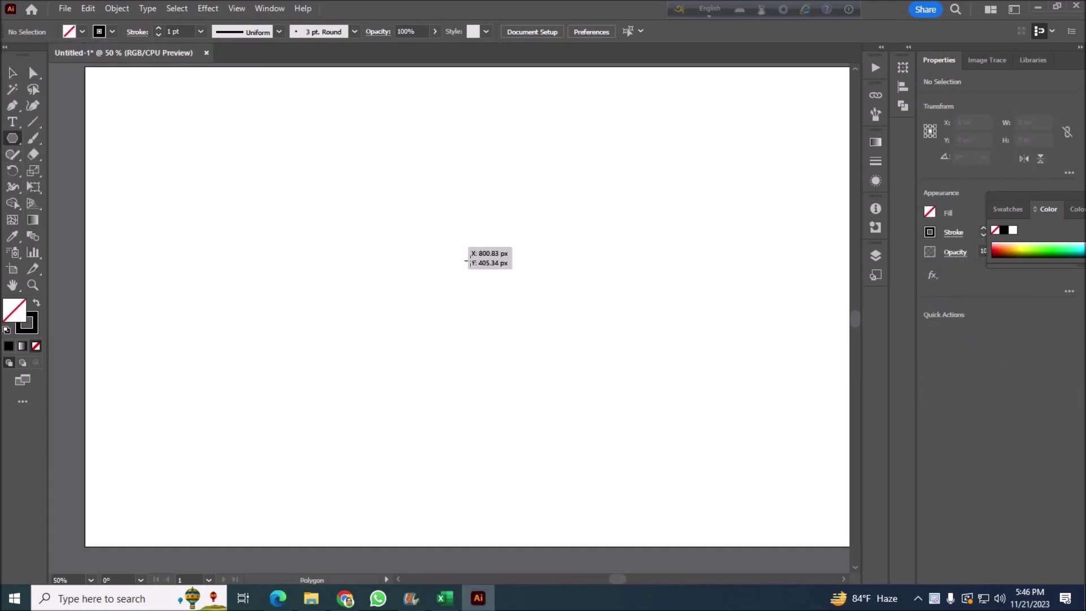
key(v)
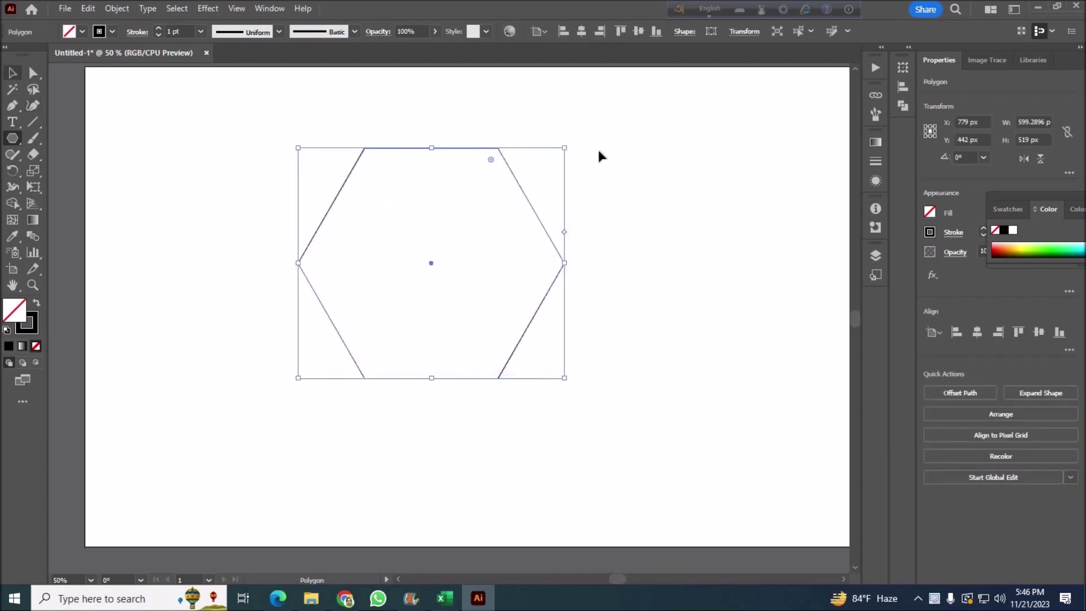
drag(565, 144, 647, 304)
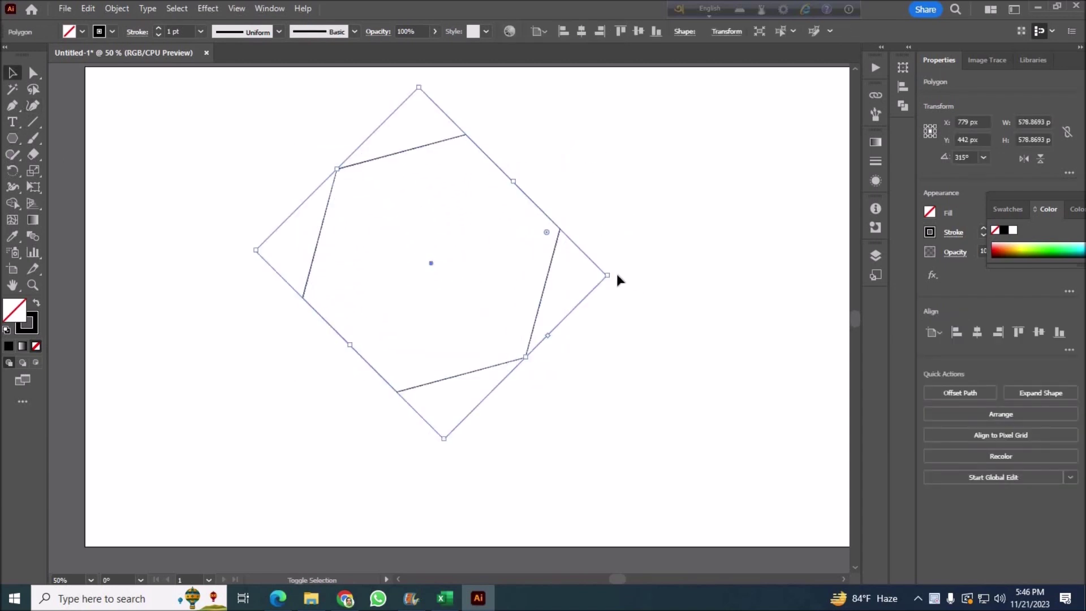
drag(597, 338, 659, 336)
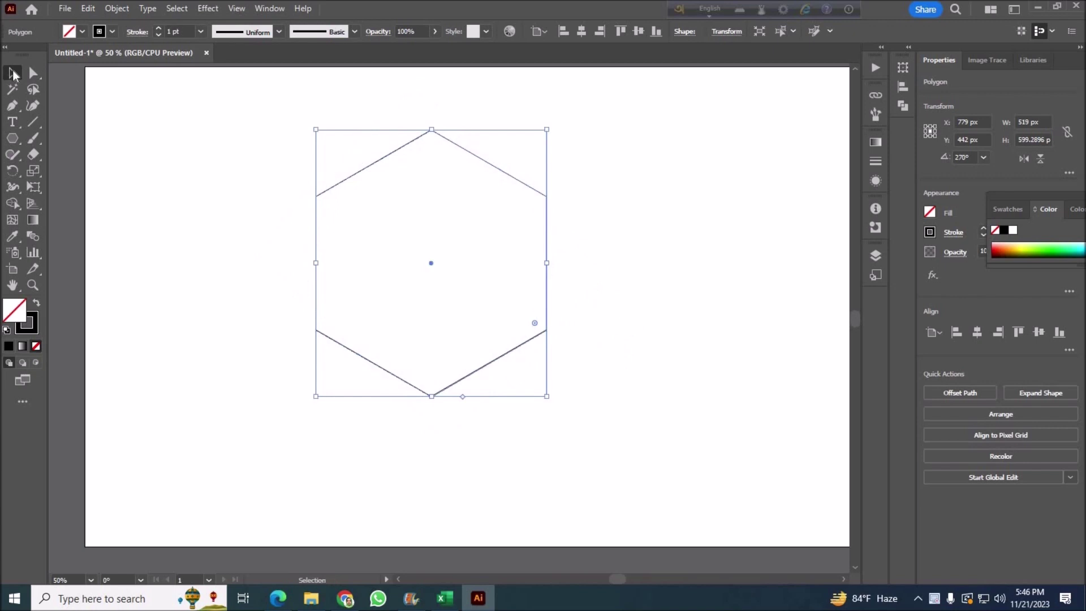
click(159, 240)
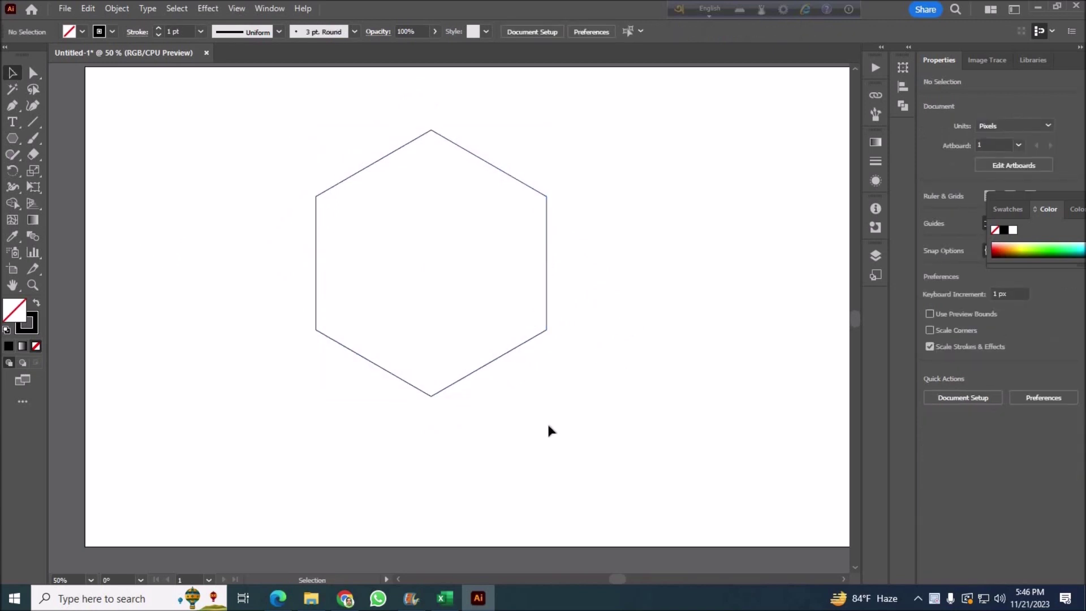
drag(544, 320, 623, 363)
click(758, 354)
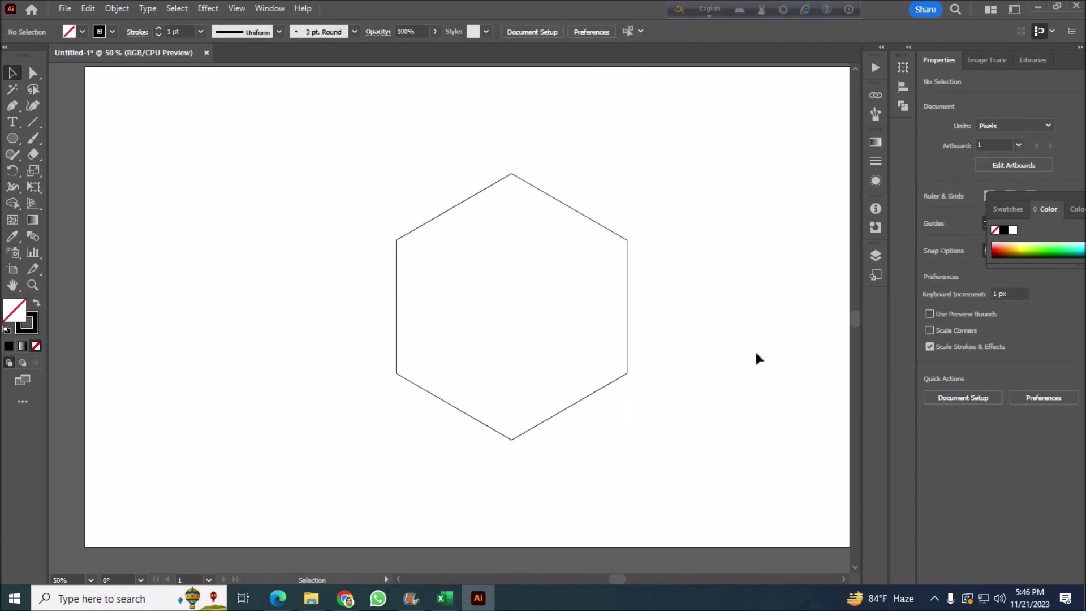
right_click(13, 139)
Draw a square from the hexagon's centre, replacing a misdrawn rectangle.
click(66, 139)
drag(518, 303, 600, 402)
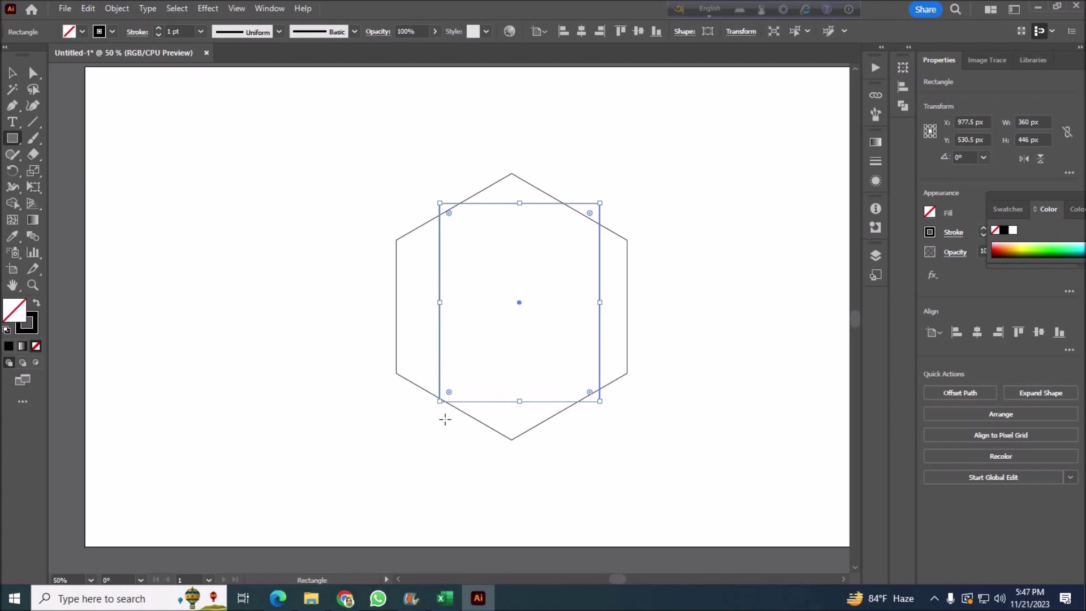
key(Delete)
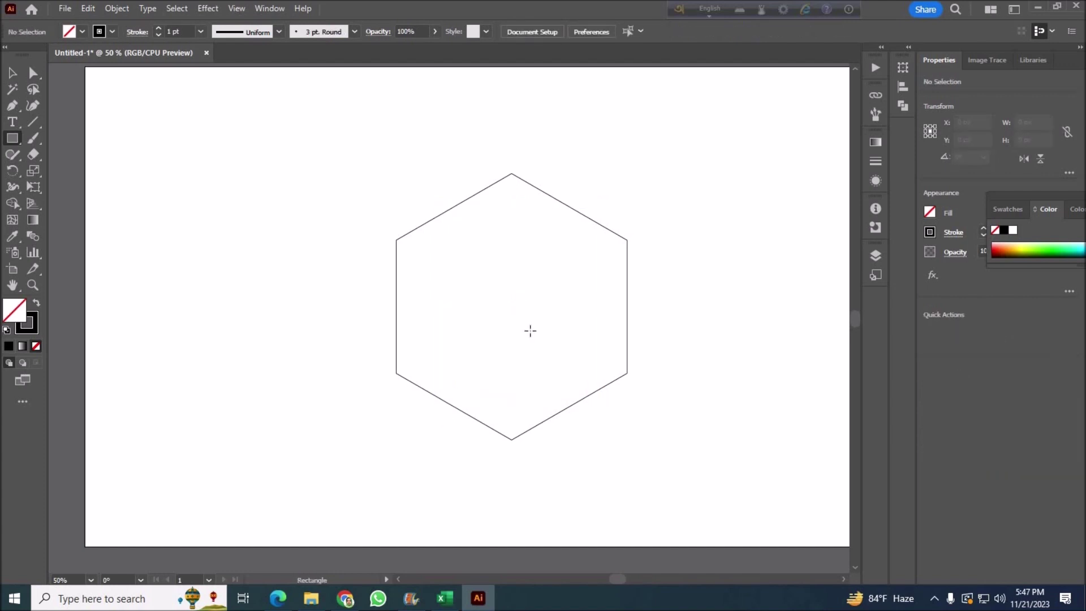
drag(512, 310, 578, 410)
Rotate the square 45° into a diamond and resize it to 598 × 598 px to touch the hexagon's points.
key(v)
click(654, 255)
click(611, 213)
mouse_move(640, 242)
mouse_down()
mouse_move(641, 305)
mouse_move(684, 398)
mouse_up()
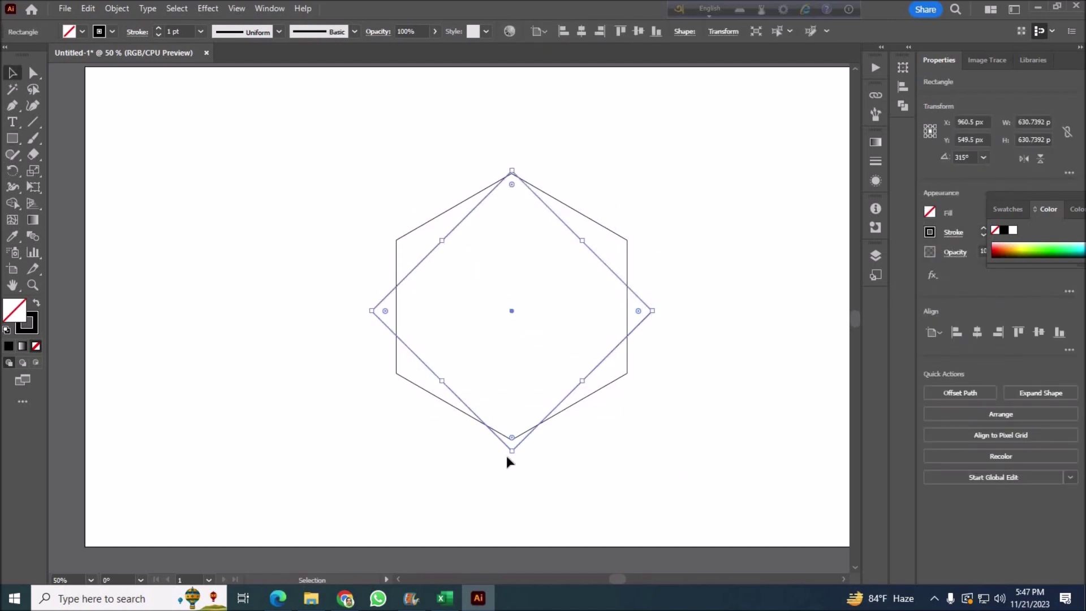
mouse_move(505, 462)
mouse_down()
mouse_move(531, 459)
mouse_move(568, 477)
mouse_up()
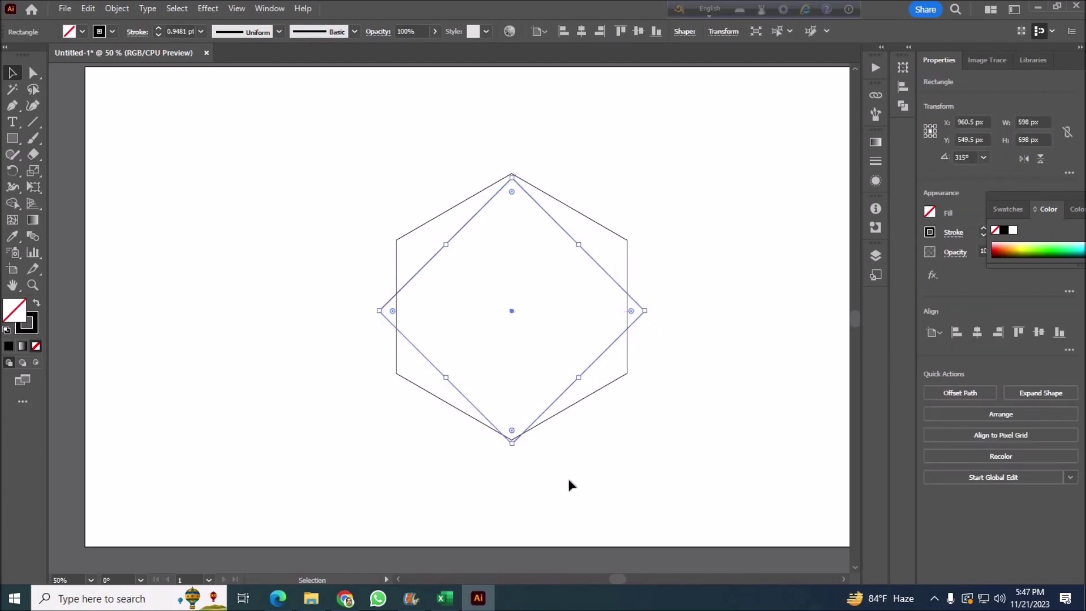
click(647, 470)
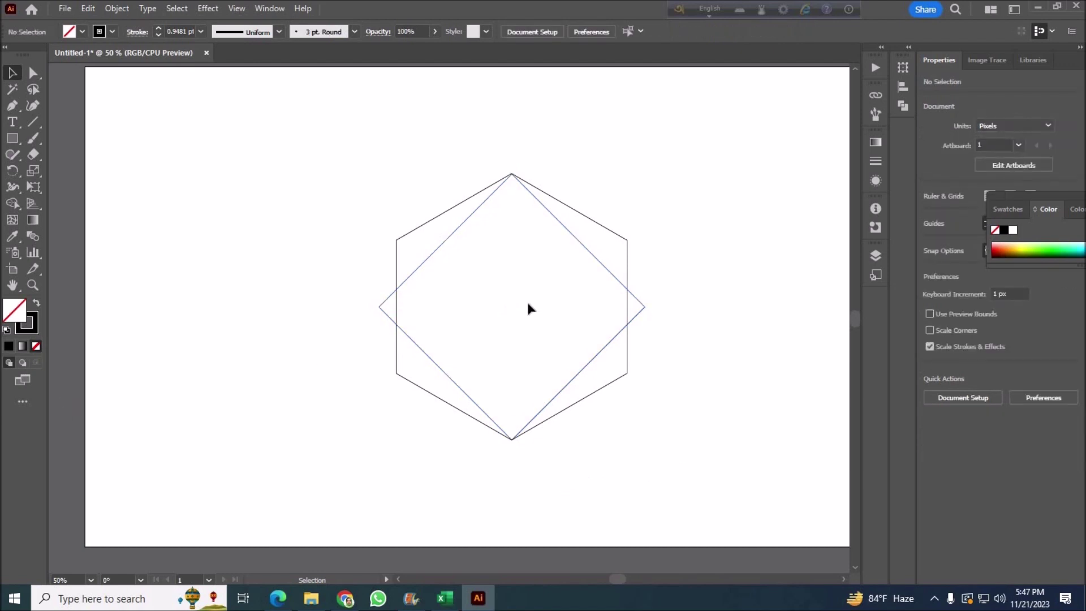
click(559, 226)
Paste a copy of the diamond in back and shrink it around its centre.
click(87, 8)
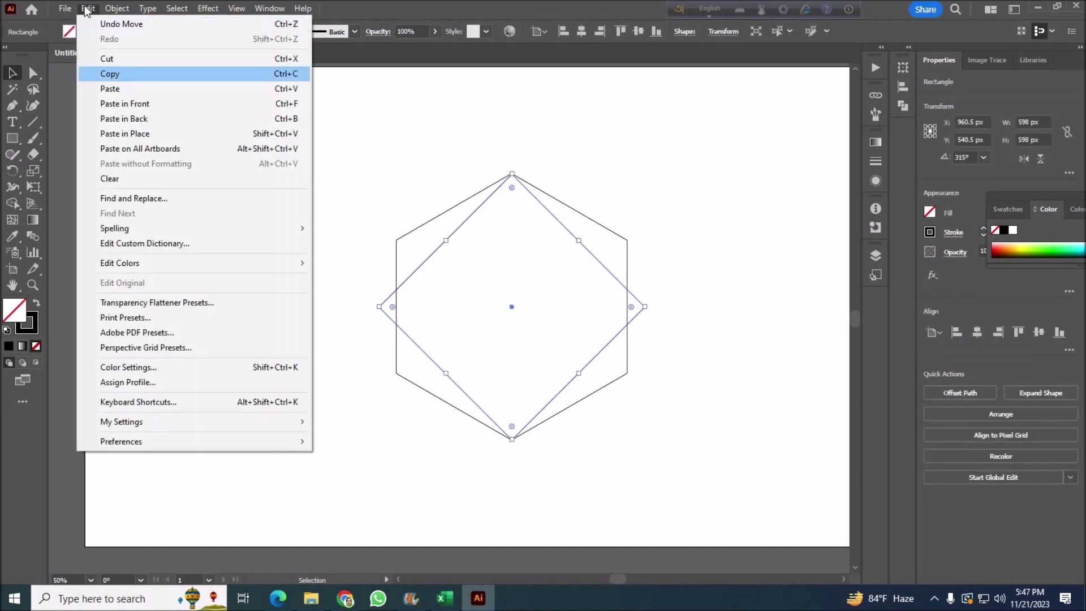
key(Return)
drag(514, 175, 513, 231)
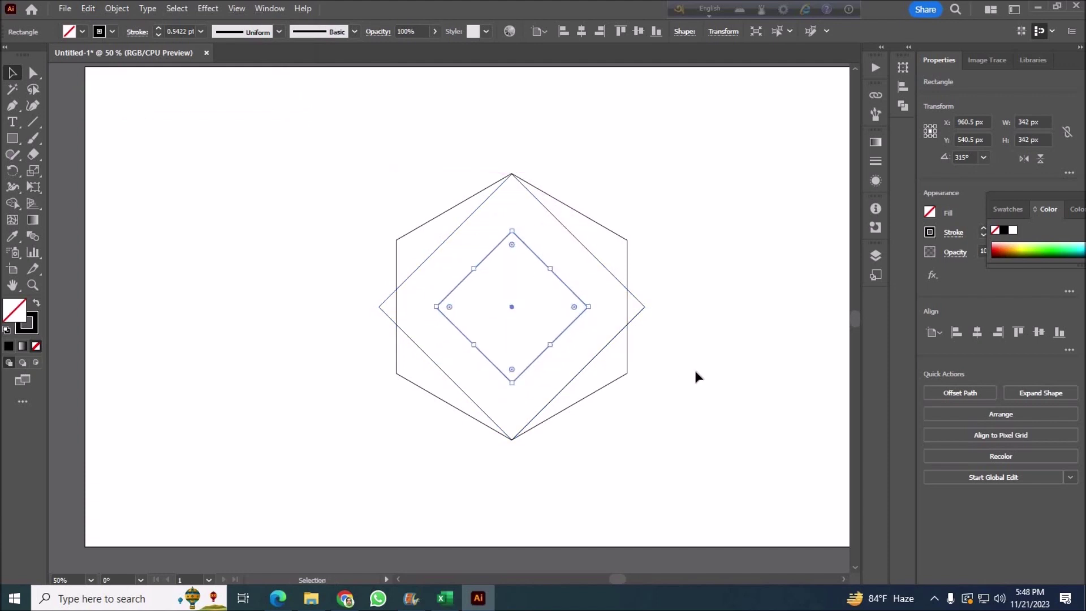
click(426, 451)
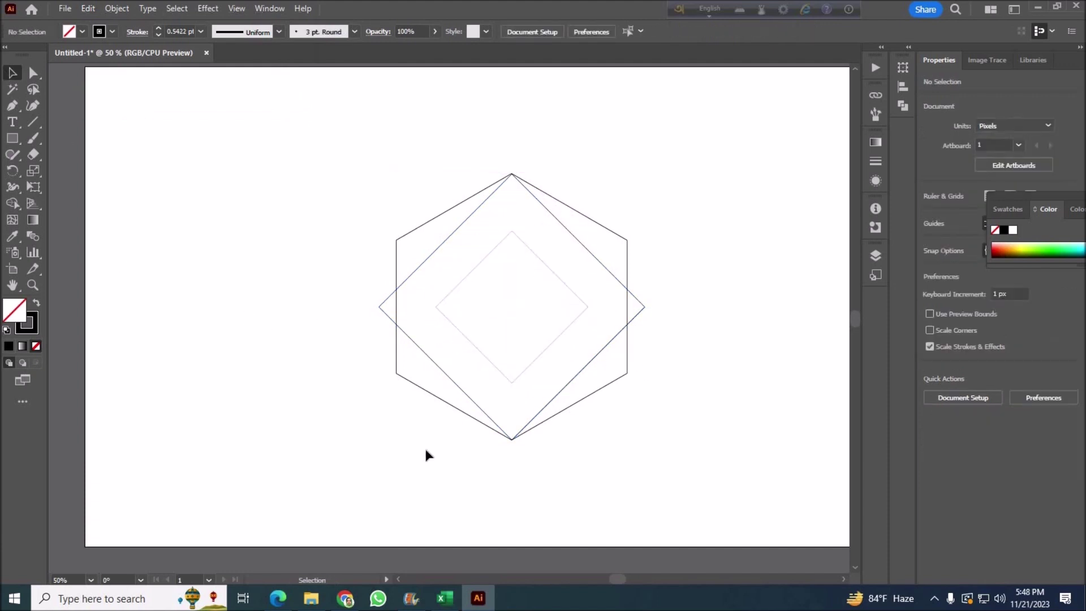
click(563, 282)
drag(513, 231, 512, 236)
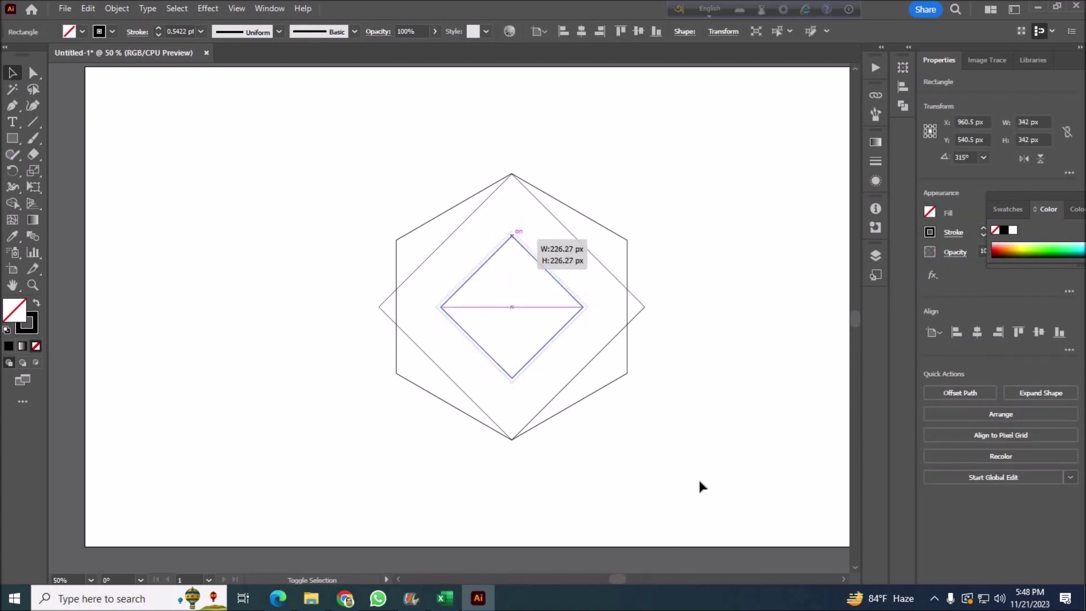
click(683, 466)
Give all outlines a 3 pt stroke weight.
key(ctrl+a)
click(159, 28)
click(159, 29)
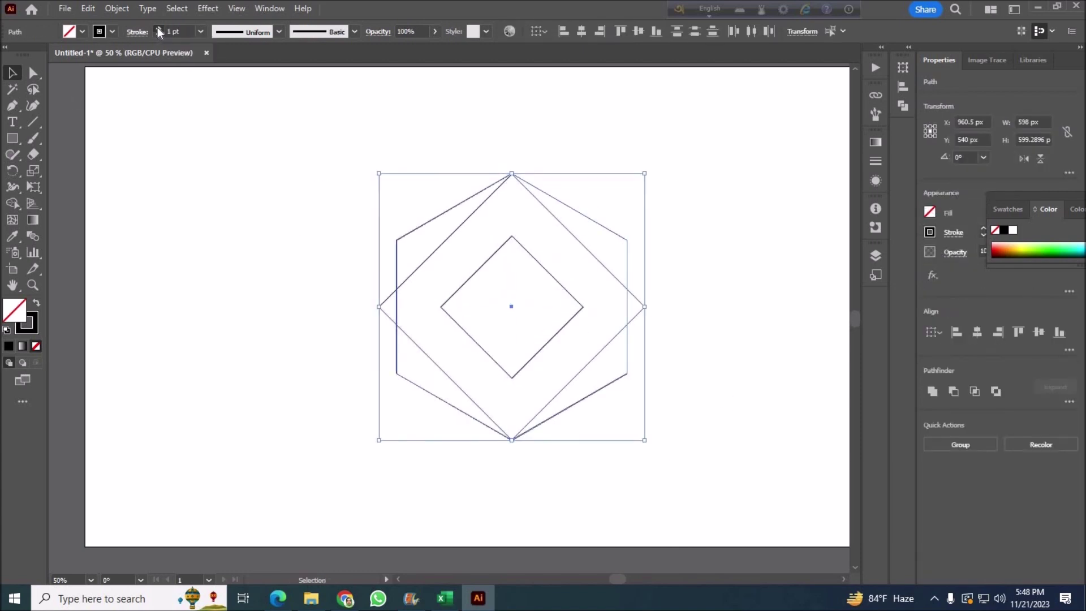
click(181, 234)
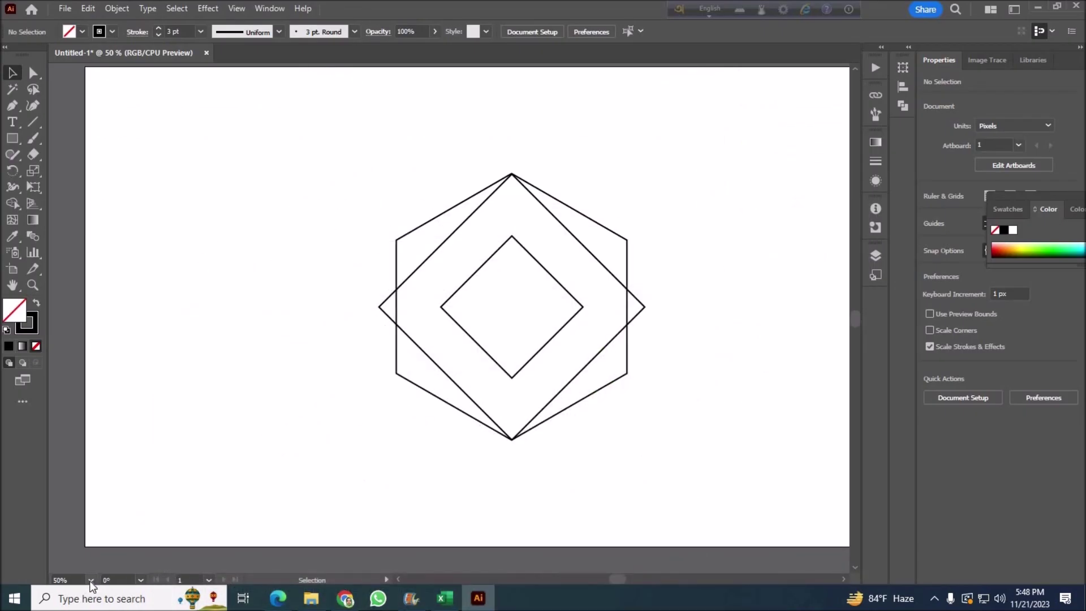
At 100% zoom, draw a line from the inner diamond's left corner to the hexagon's upper-left edge.
click(91, 580)
click(107, 401)
click(13, 106)
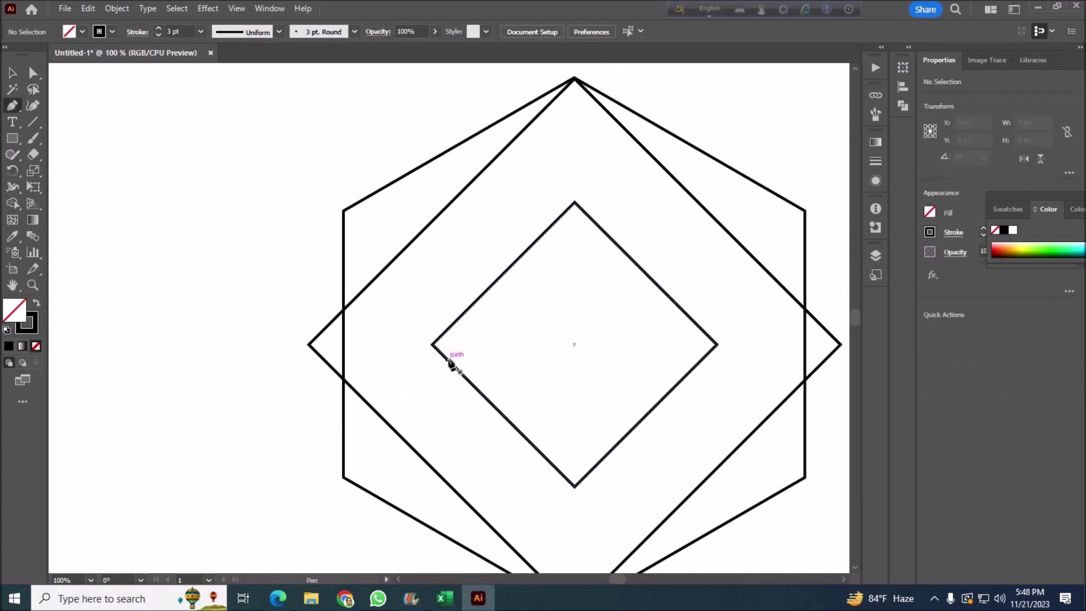
click(448, 359)
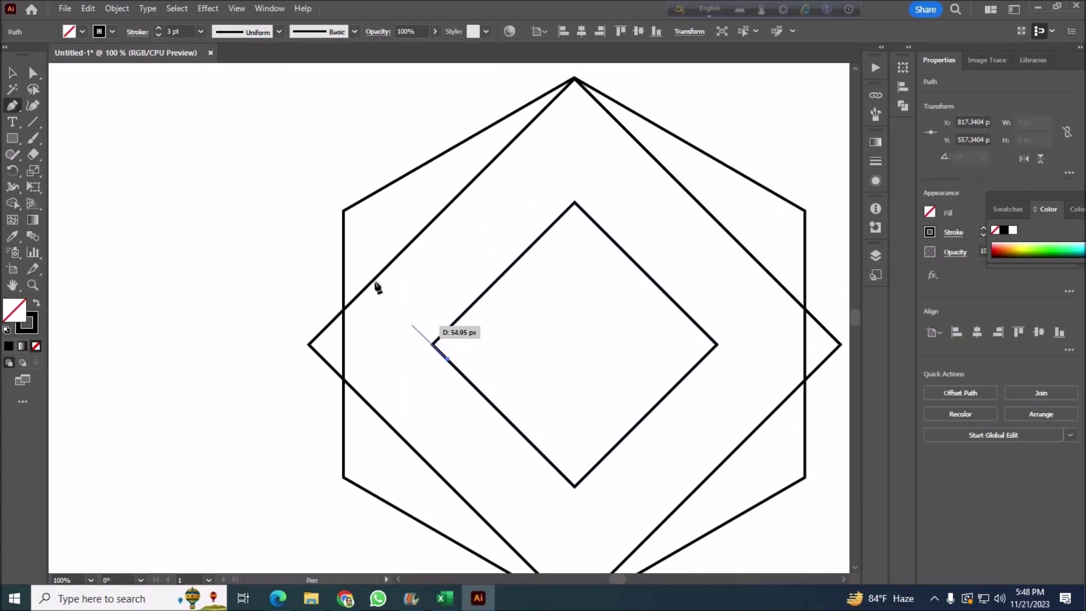
click(344, 254)
key(v)
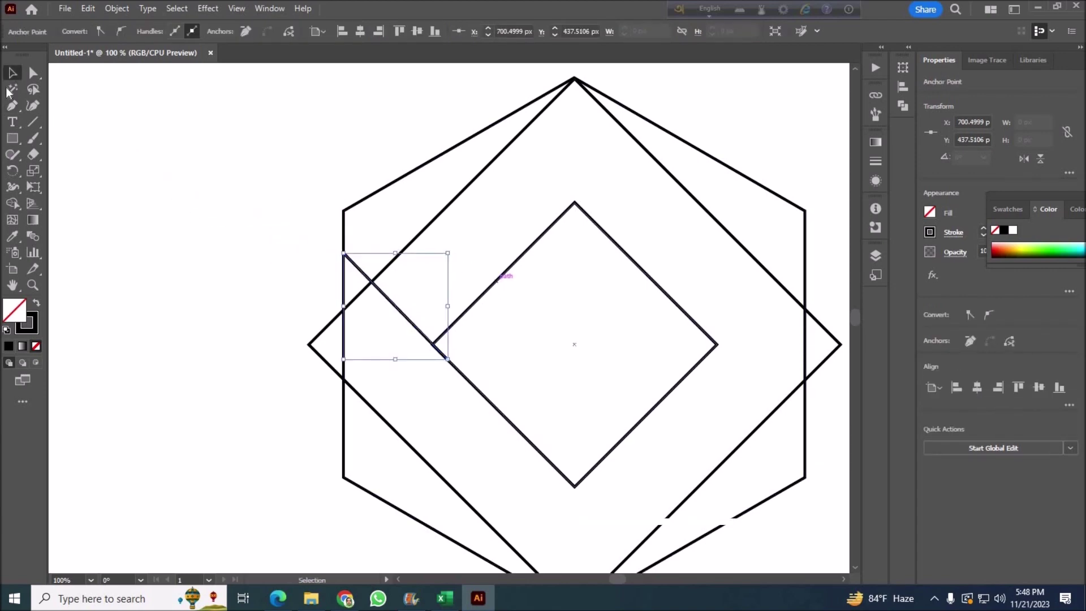
Add a parallel copy of the diagonal line, offset up and to the right.
click(424, 332)
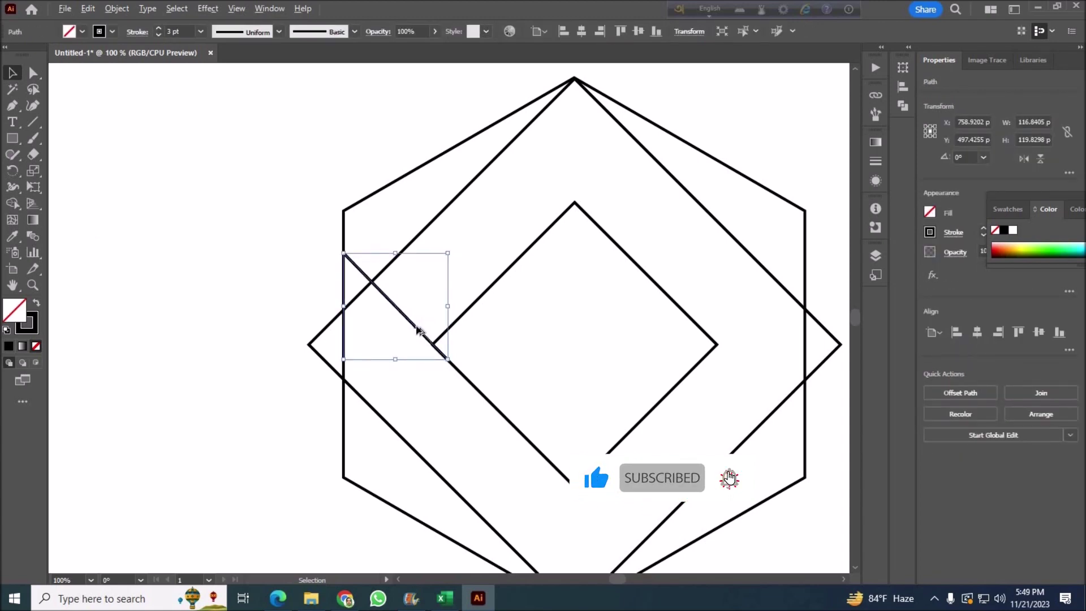
drag(426, 316, 468, 261)
click(243, 243)
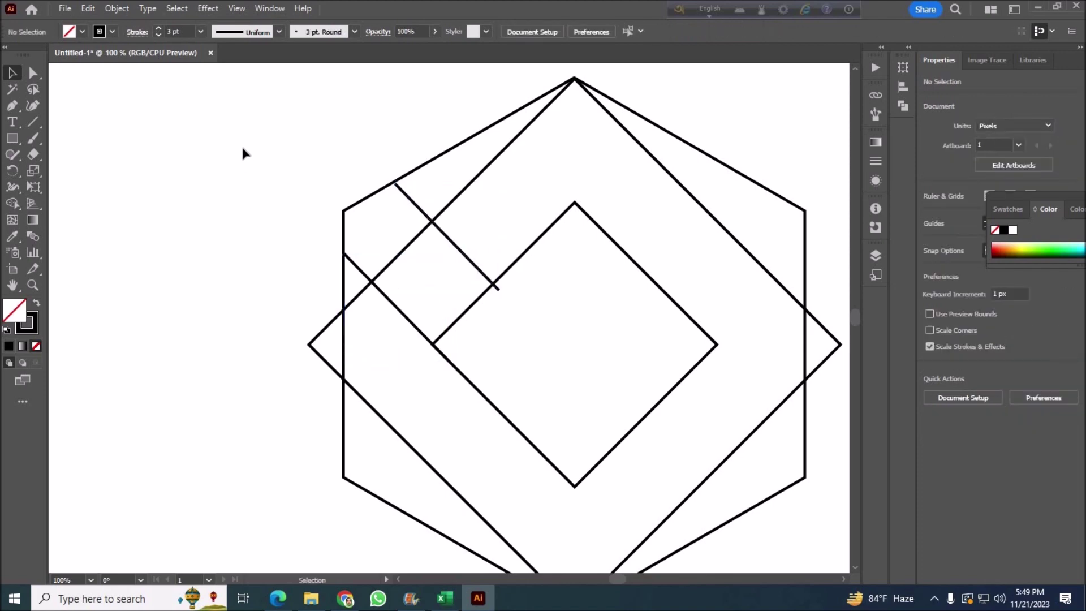
key(ctrl+a)
key(a)
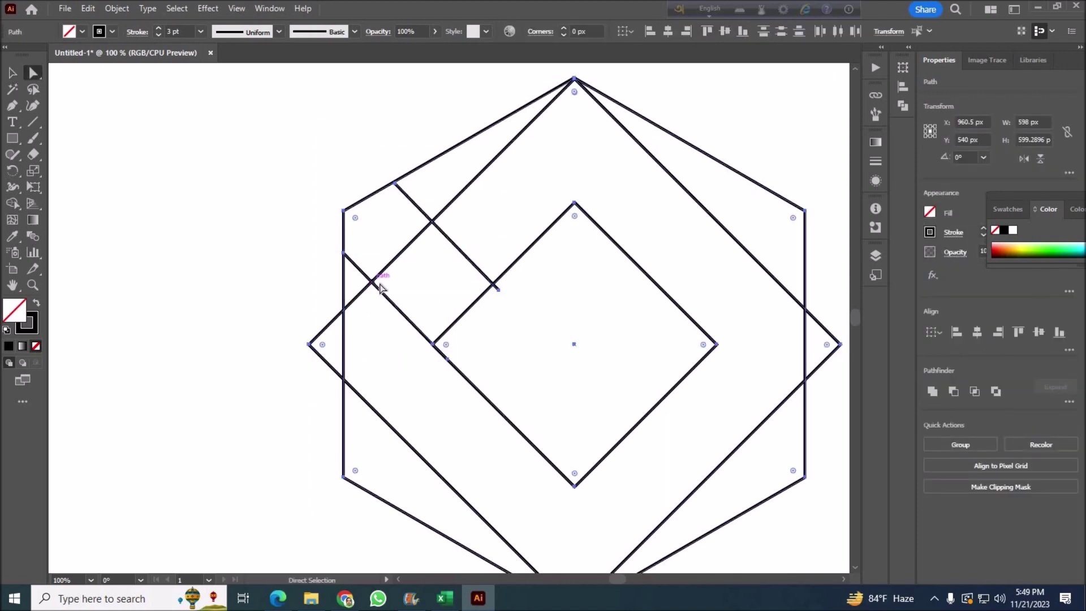
key(v)
click(138, 240)
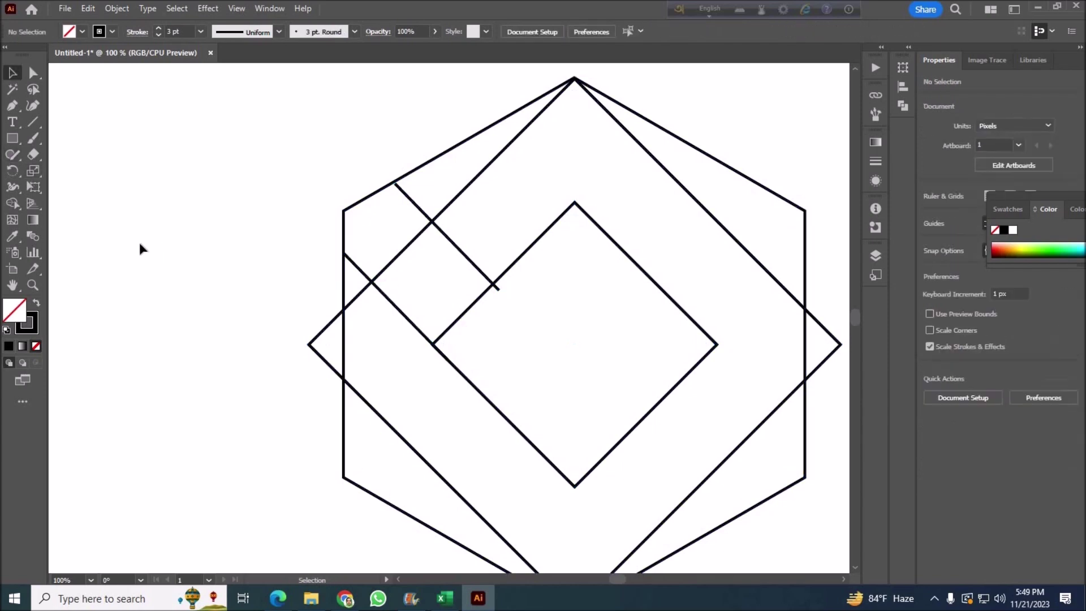
Merge the top wedge regions into one shape with Shape Builder and scale it slightly.
scroll(317, 406, down, 2)
click(168, 12)
scroll(199, 328, up, 3)
key(shift+m)
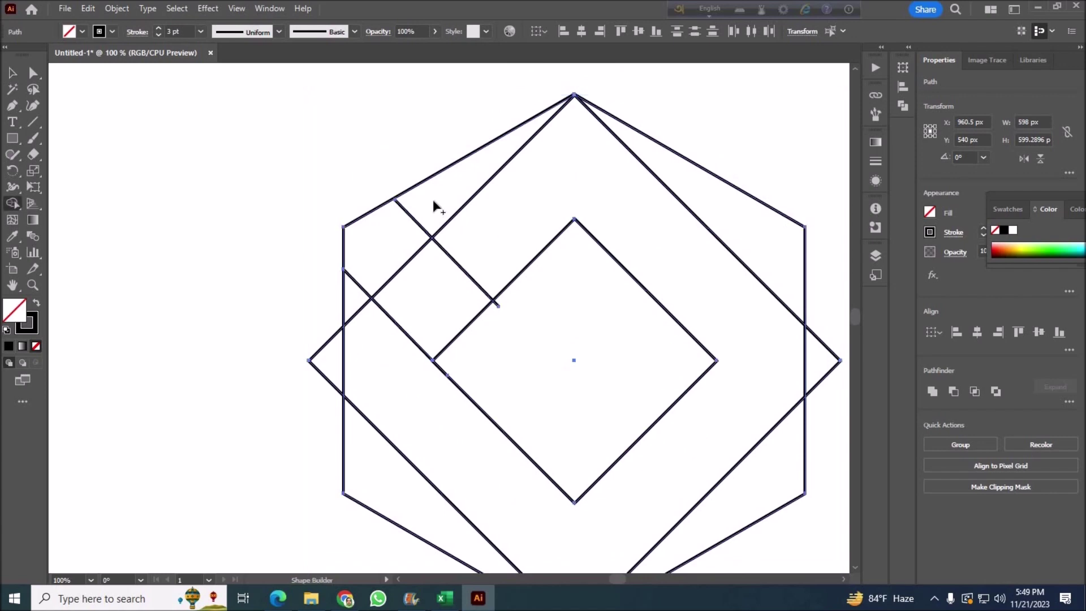
drag(437, 206, 422, 218)
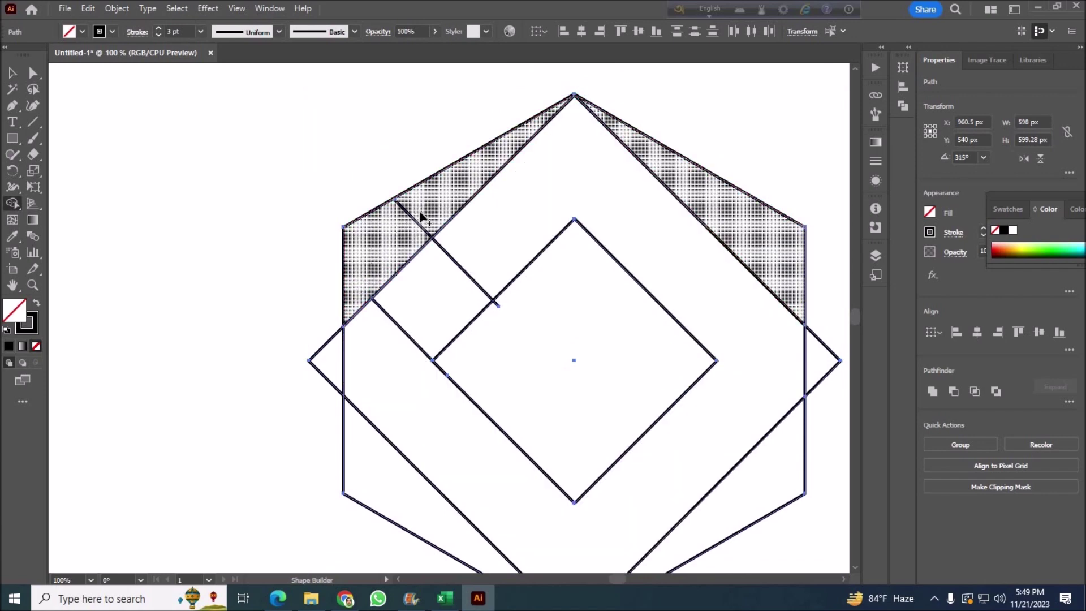
key(v)
key(ctrl+shift+a)
click(415, 224)
drag(396, 198, 389, 193)
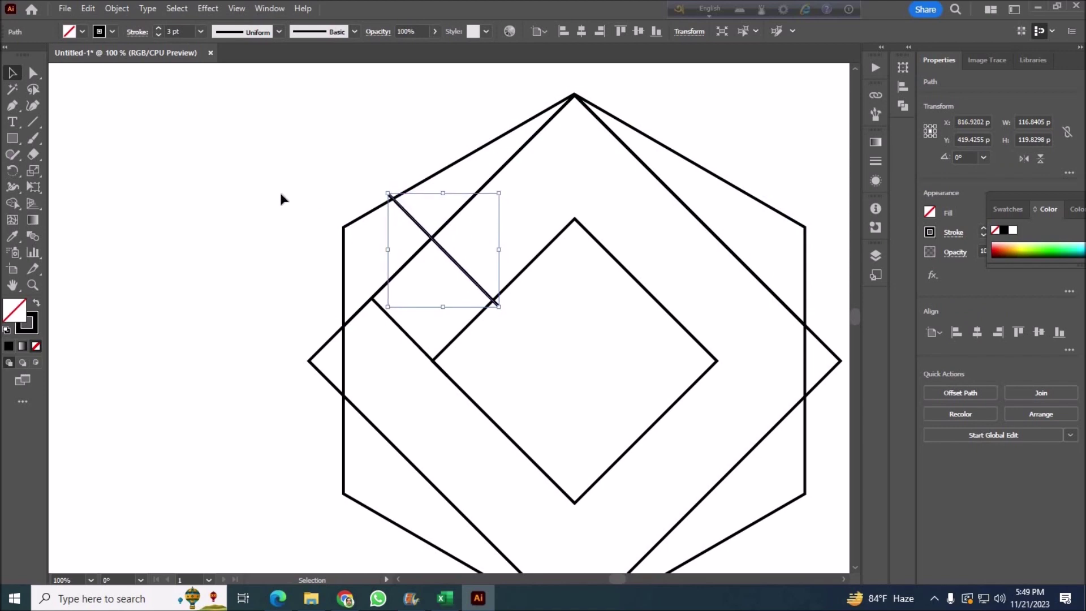
click(274, 229)
Turn the small square region between the diamonds into its own shape and delete the stray line segment.
drag(238, 126, 748, 483)
key(shift+m)
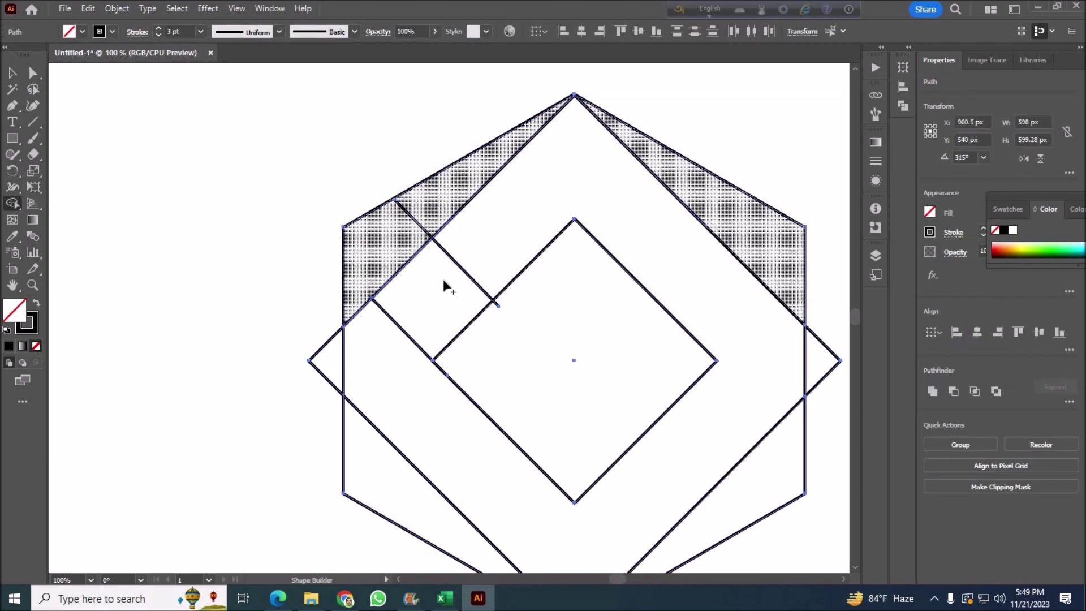
click(448, 286)
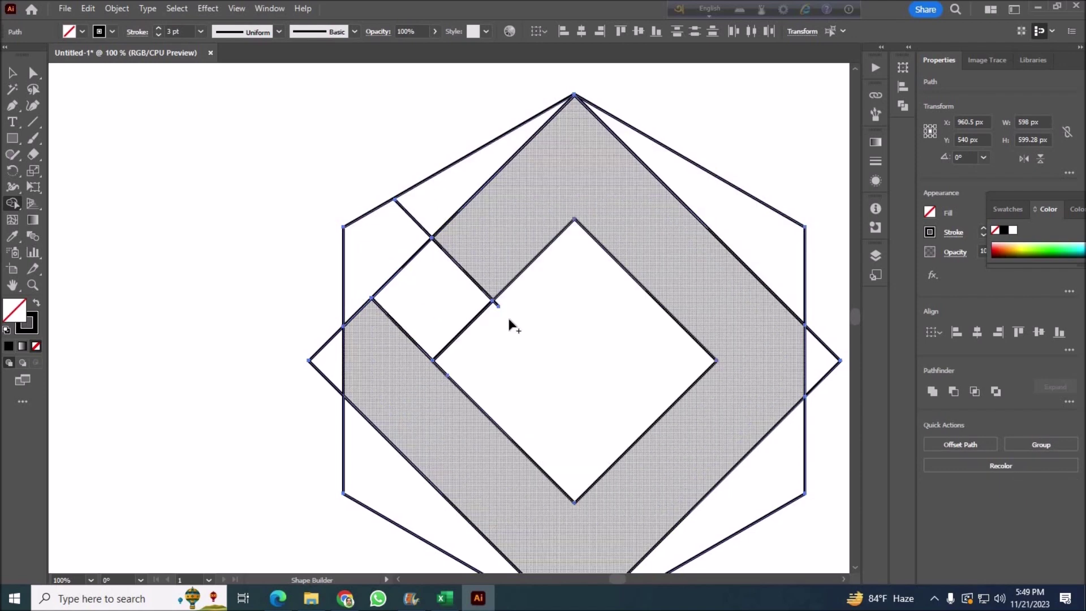
key(j)
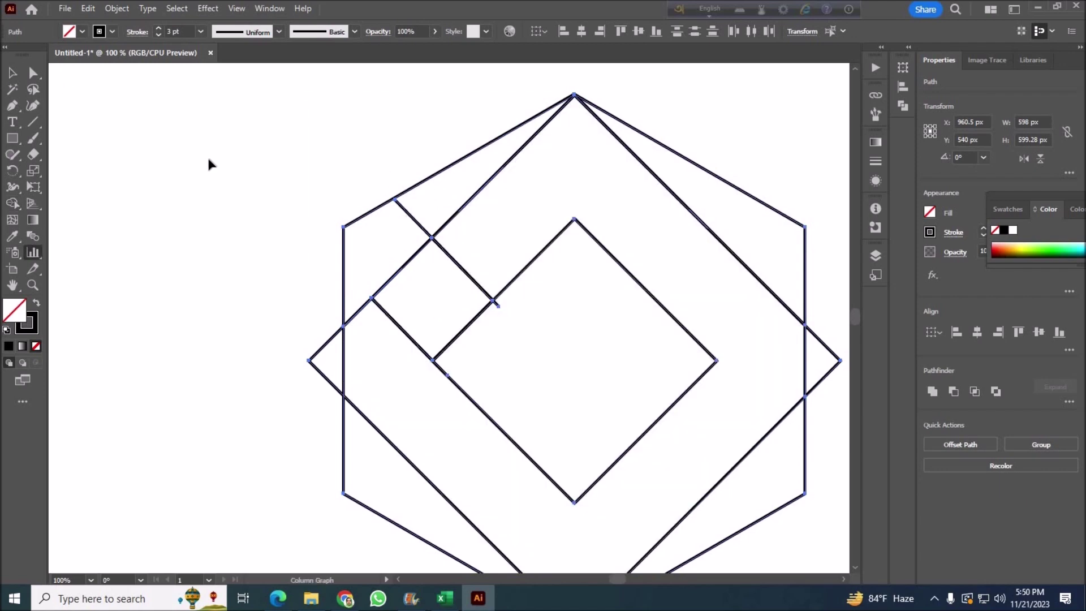
key(a)
click(415, 220)
key(Delete)
click(433, 360)
Round the small square's outer left corner into an arc.
click(372, 298)
drag(385, 298, 446, 300)
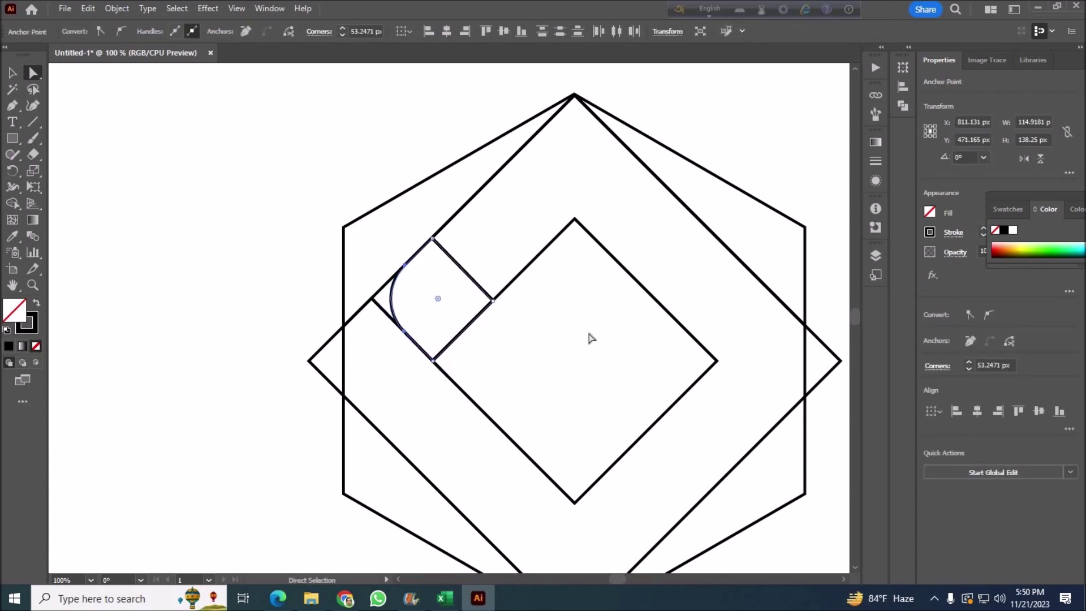
scroll(589, 338, down, 3)
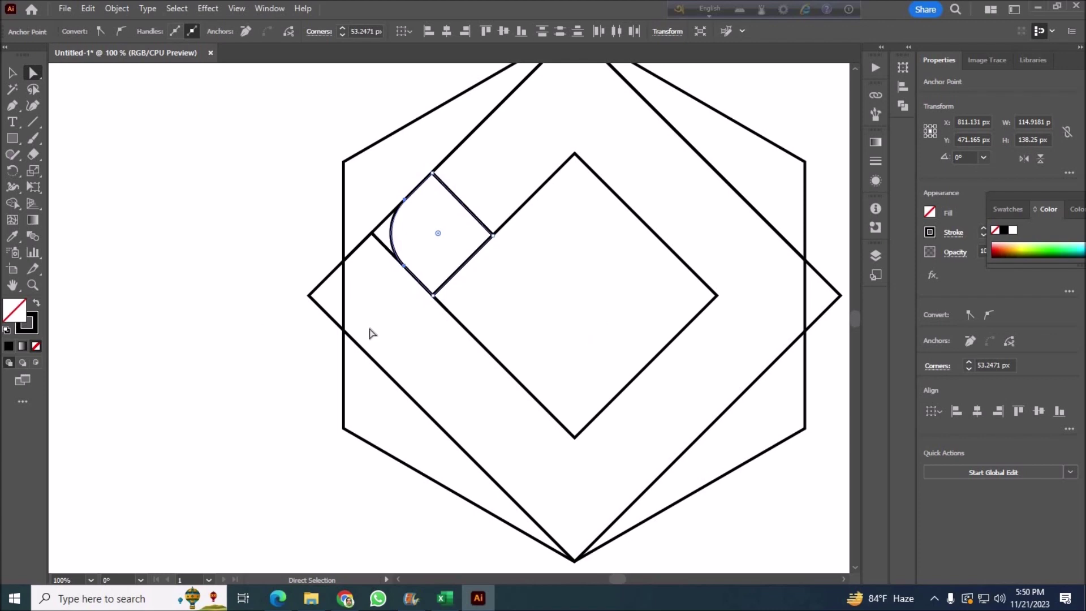
key(v)
click(399, 289)
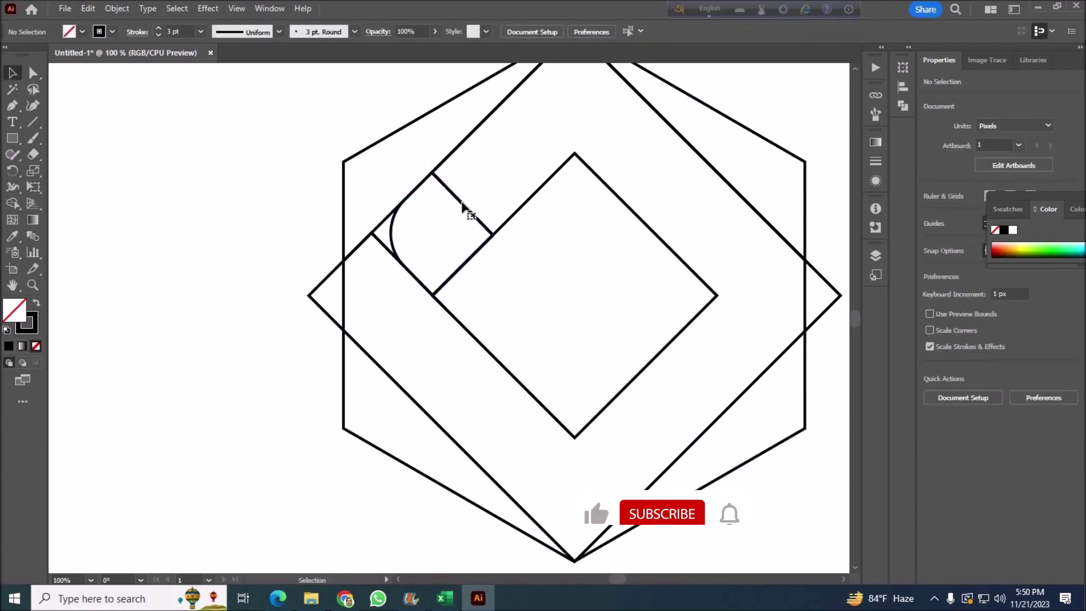
click(463, 205)
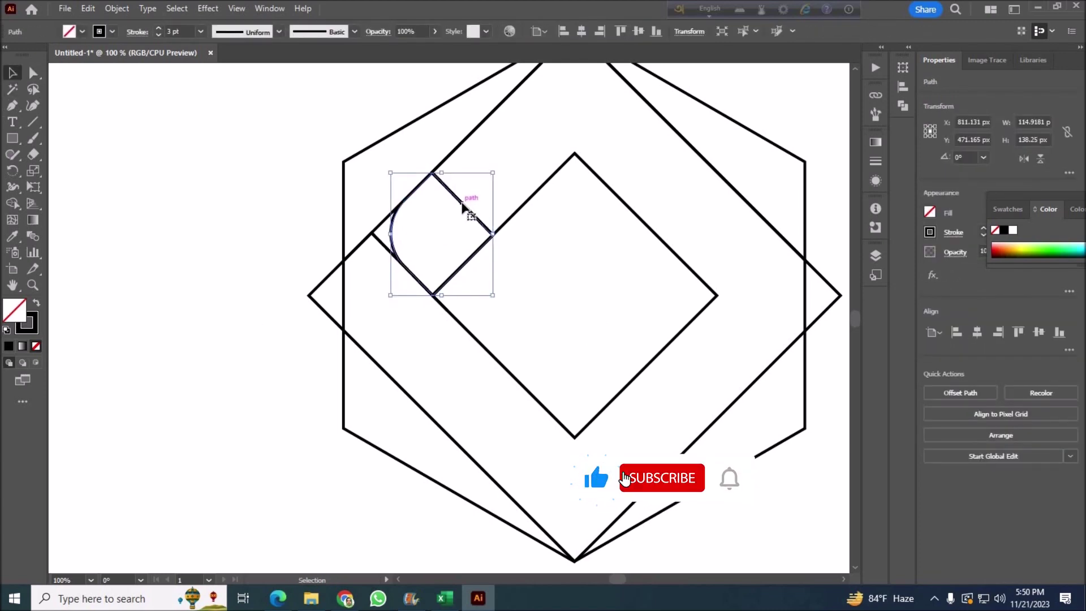
key(ctrl+z)
key(ctrl+shift+z)
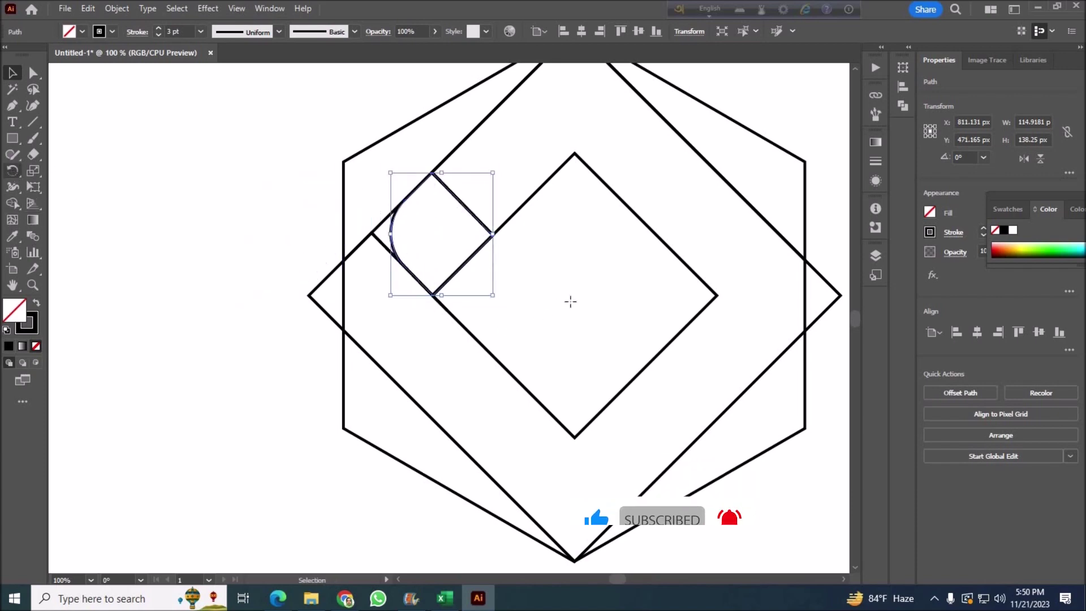
Reselect the rounded square with the Rotate tool active and show the rulers.
key(r)
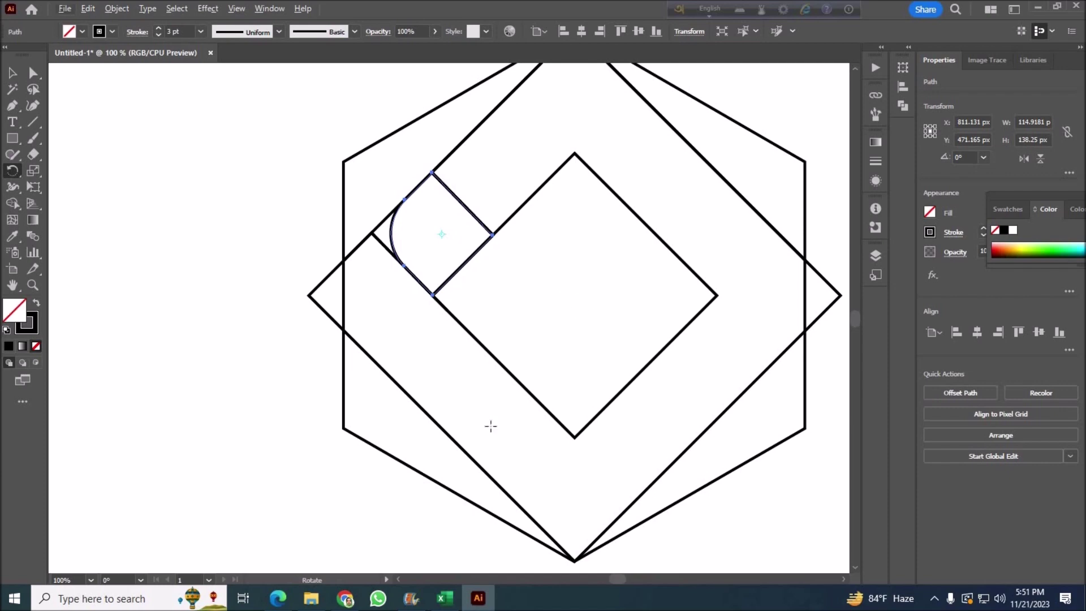
scroll(573, 352, up, 2)
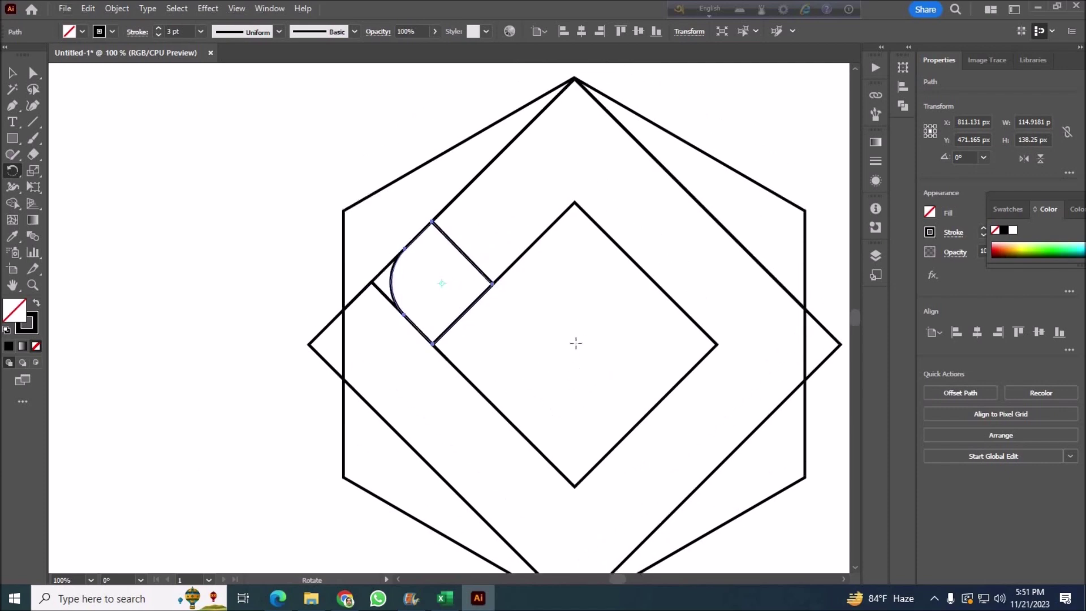
key(v)
click(579, 347)
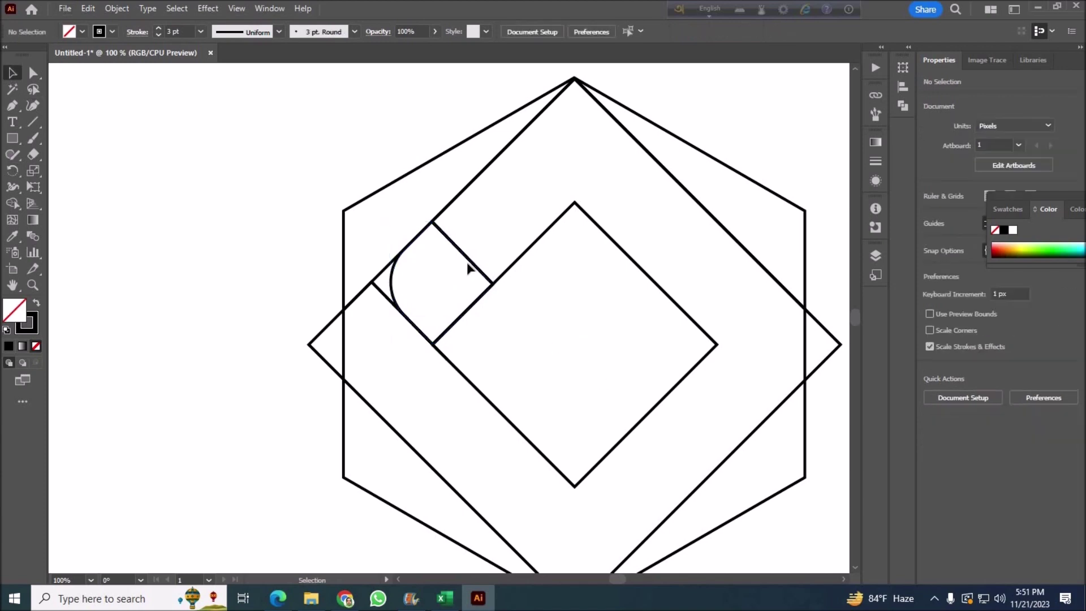
click(481, 278)
click(13, 171)
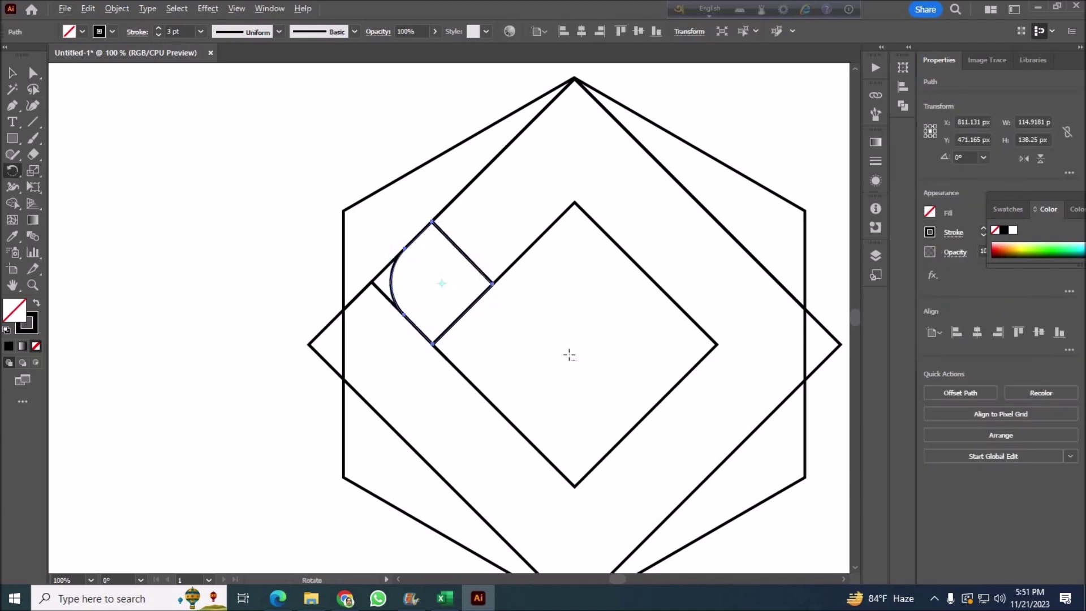
key(ctrl+r)
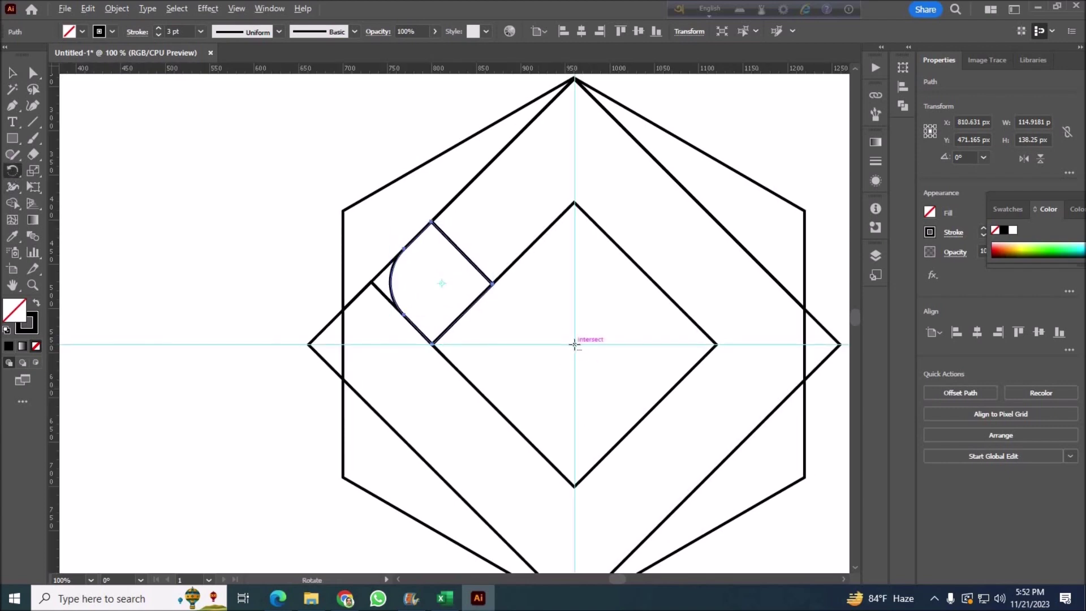
Place 90° rotated copies of the rounded square around the diamonds' centre on the other sides.
alt+click(575, 344)
click(671, 439)
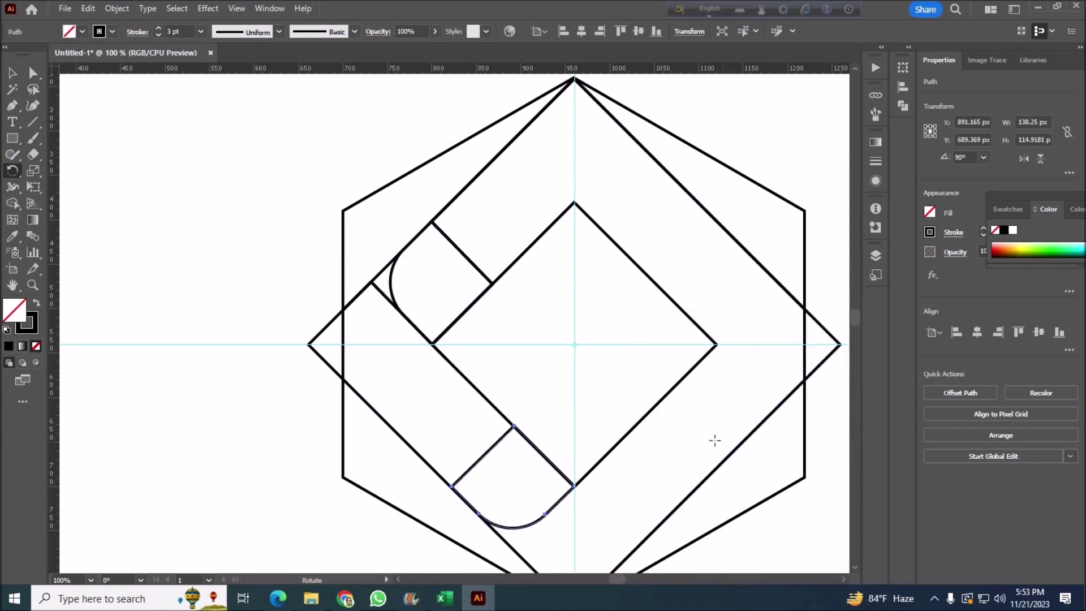
alt+click(575, 345)
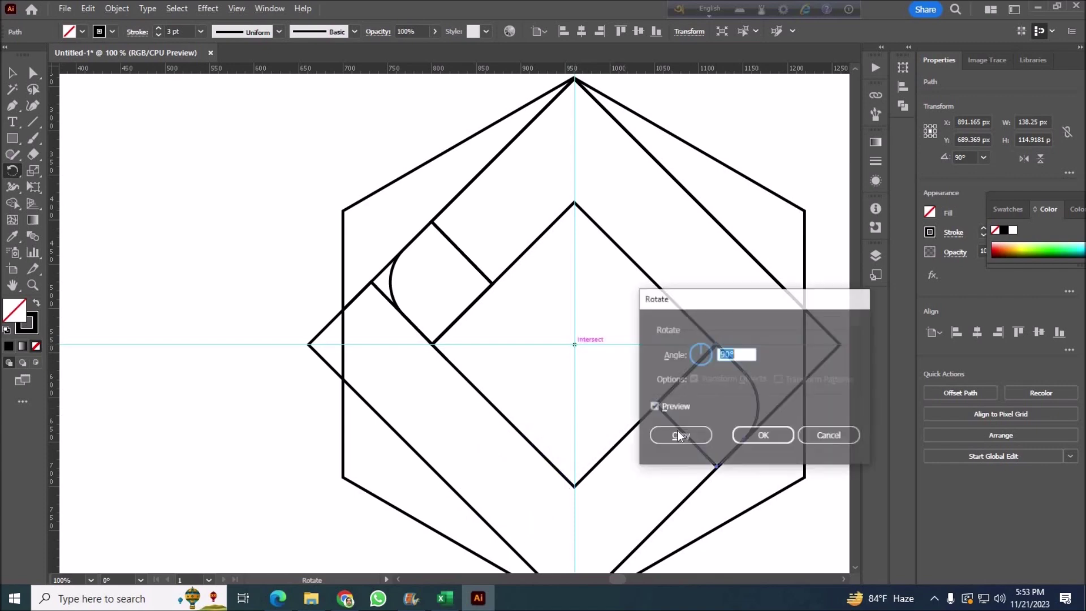
click(673, 435)
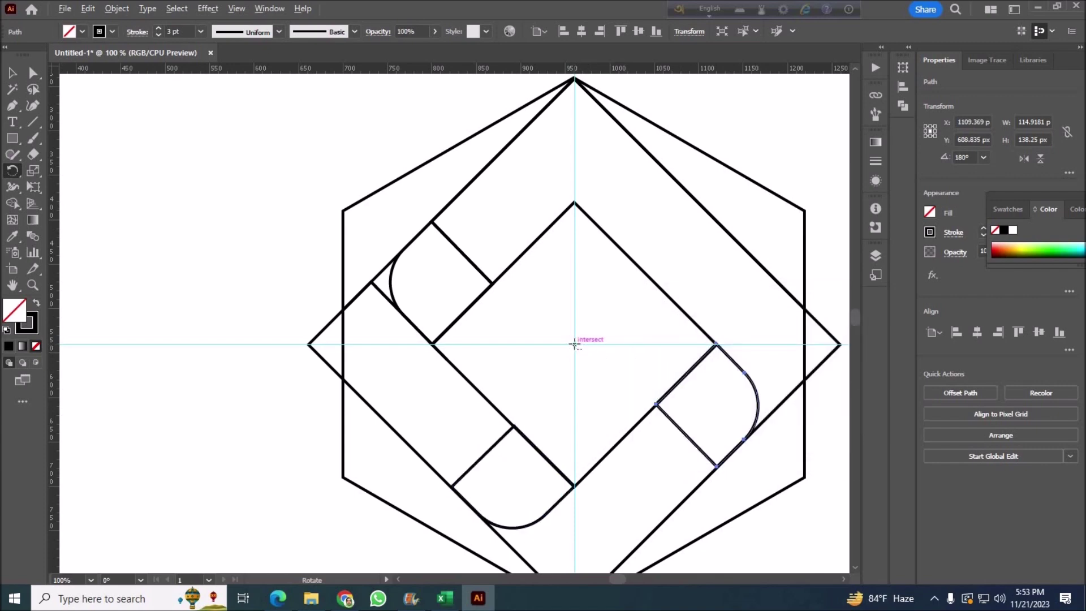
key(Return)
Zoom out to see the whole logo and select all the artwork.
click(679, 434)
click(91, 580)
key(Return)
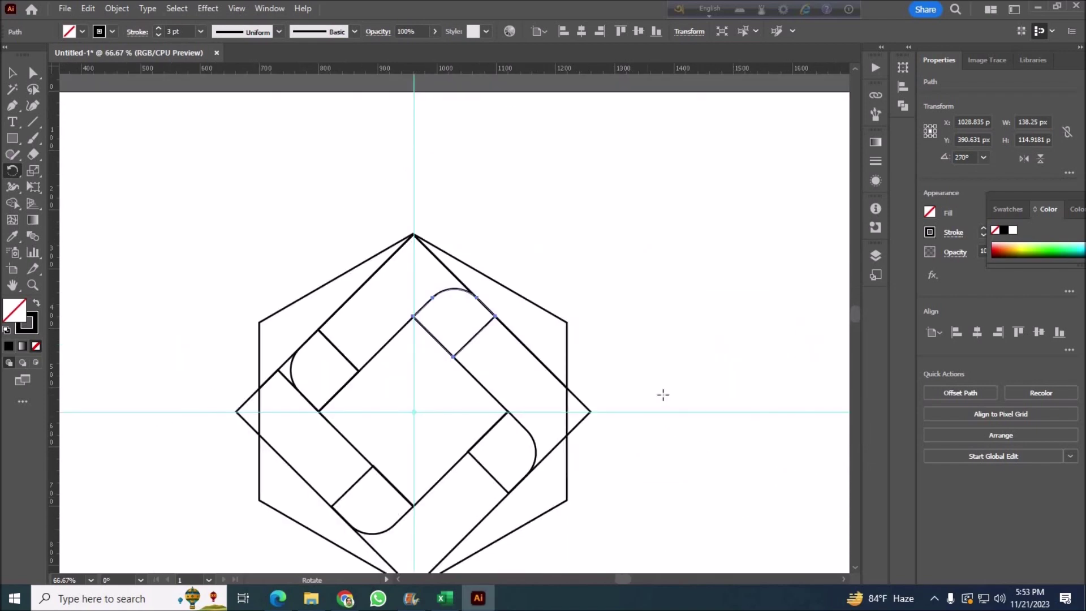
scroll(684, 403, down, 2)
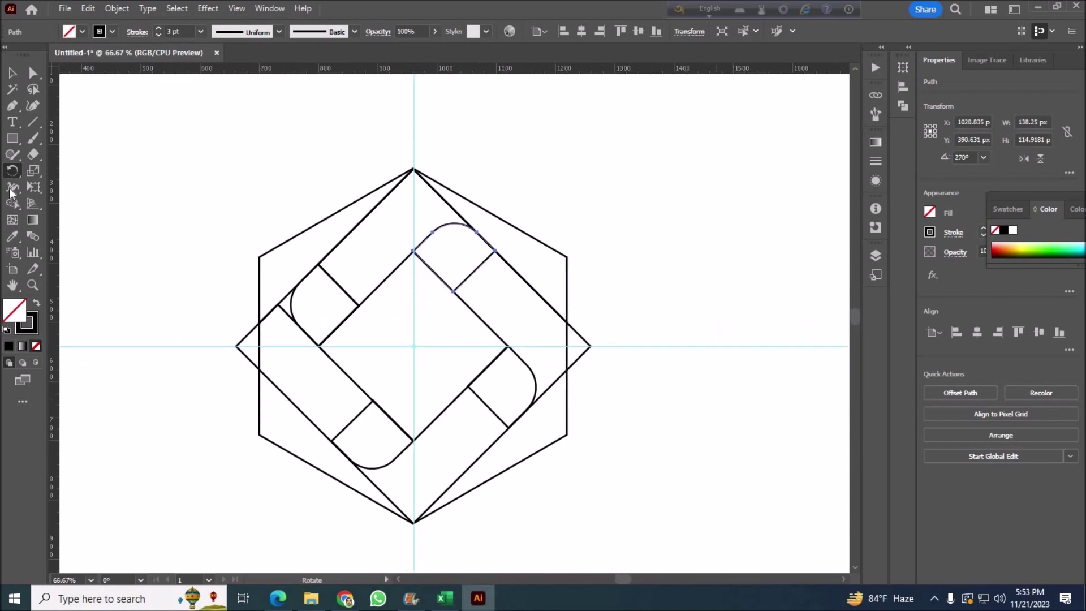
key(v)
click(580, 480)
key(ctrl+a)
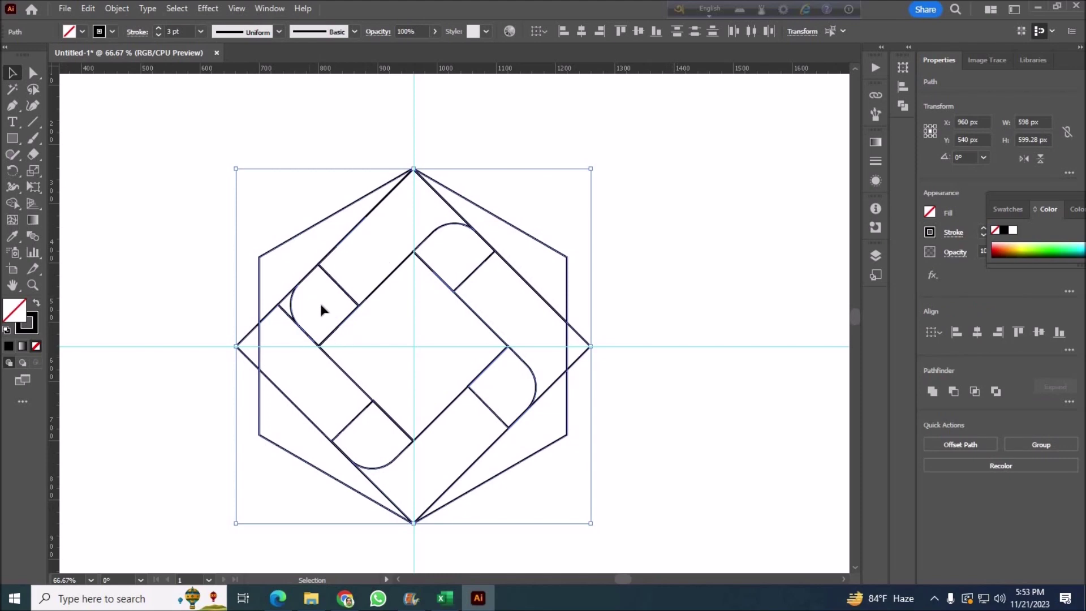
Shape Builder-merge the left, upper and right strip regions into single ribbon bands.
key(shift+m)
mouse_move(368, 435)
mouse_down()
mouse_move(280, 326)
mouse_move(277, 294)
mouse_up()
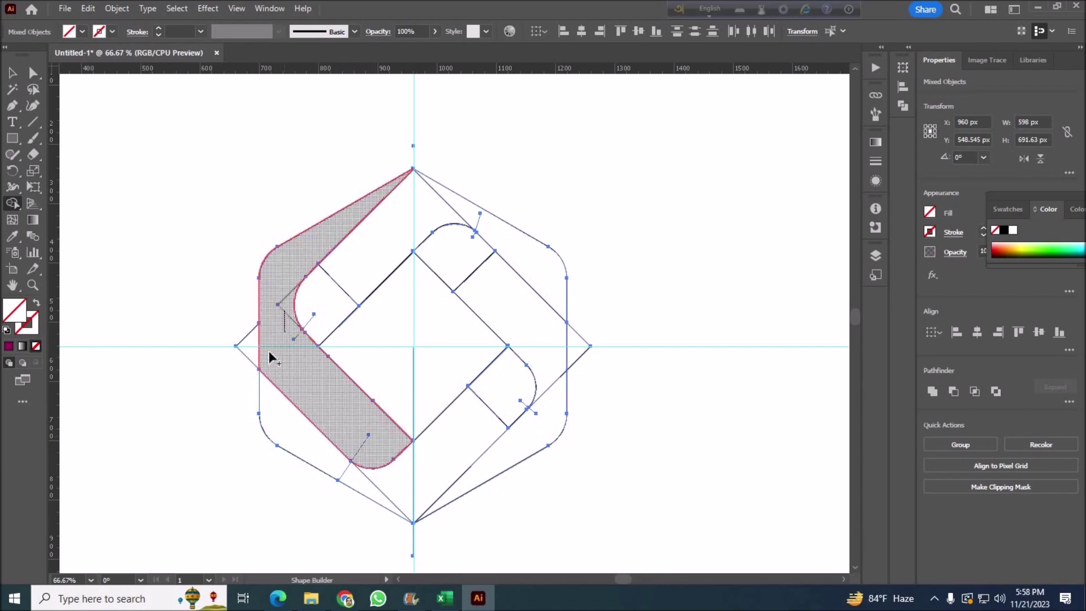
drag(319, 302, 439, 206)
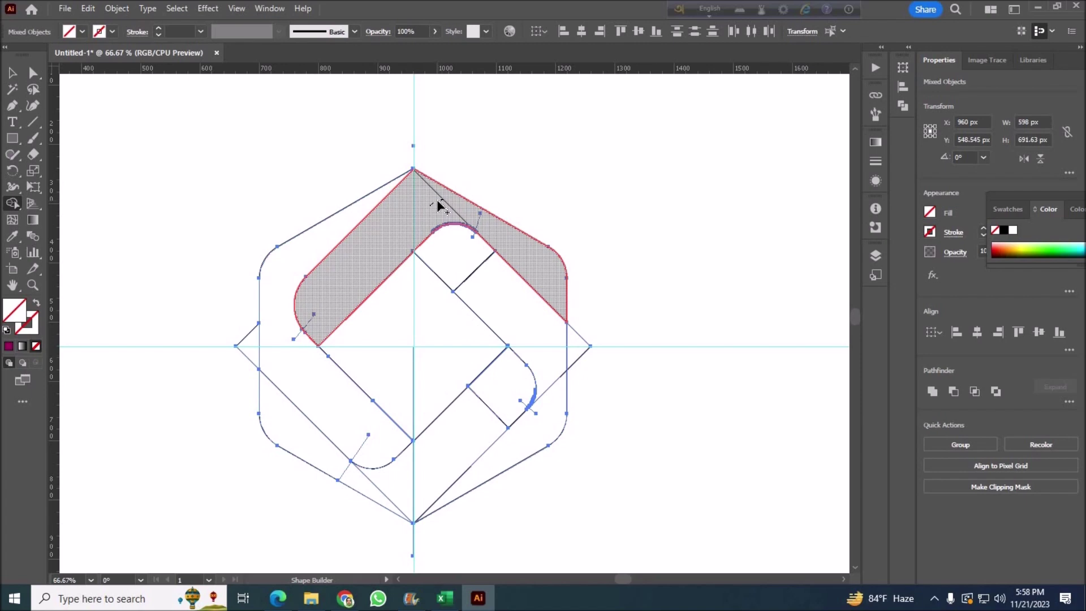
drag(438, 206, 438, 205)
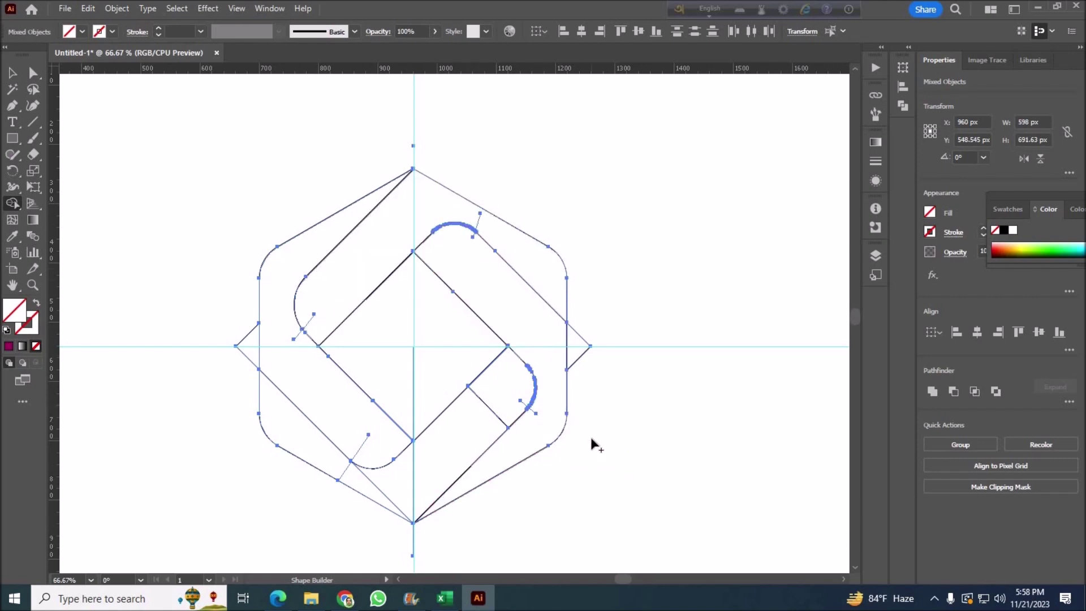
drag(501, 389, 380, 477)
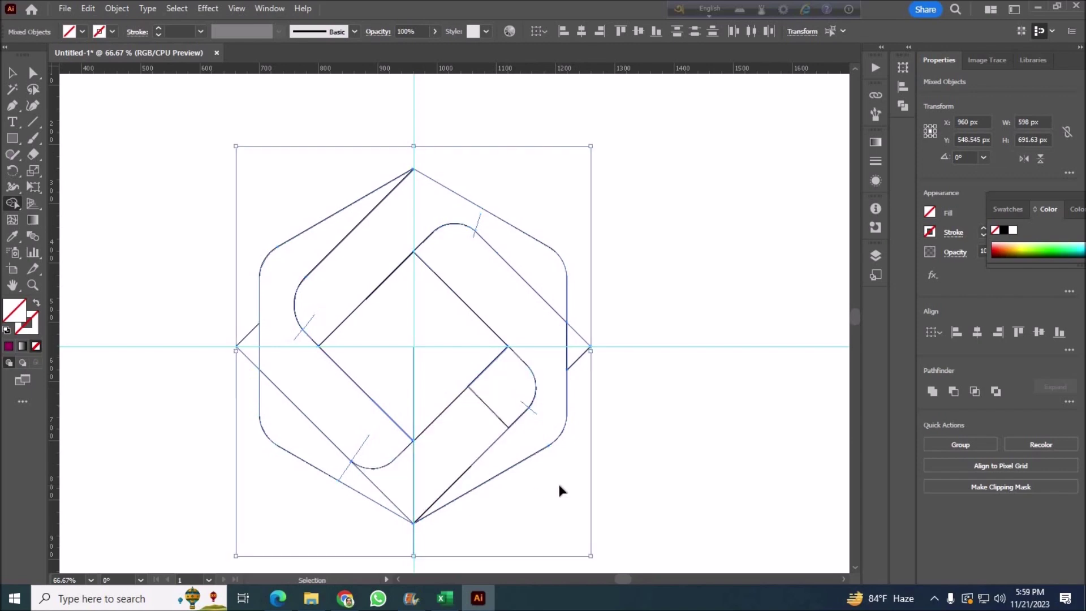
click(82, 31)
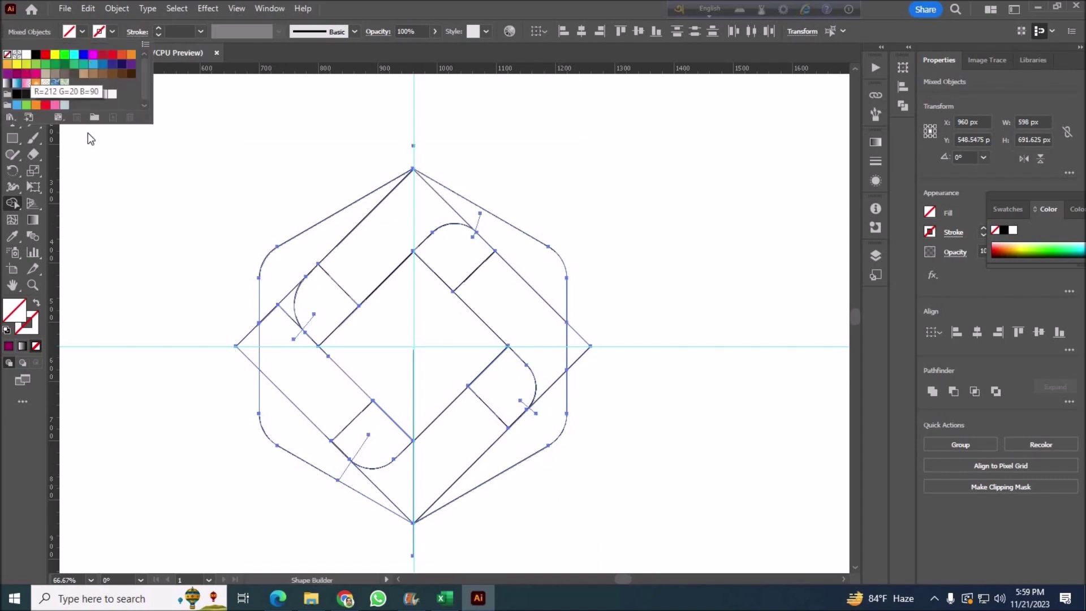
Fill the left, bottom and lower-right ribbon regions magenta with Shape Builder.
click(26, 73)
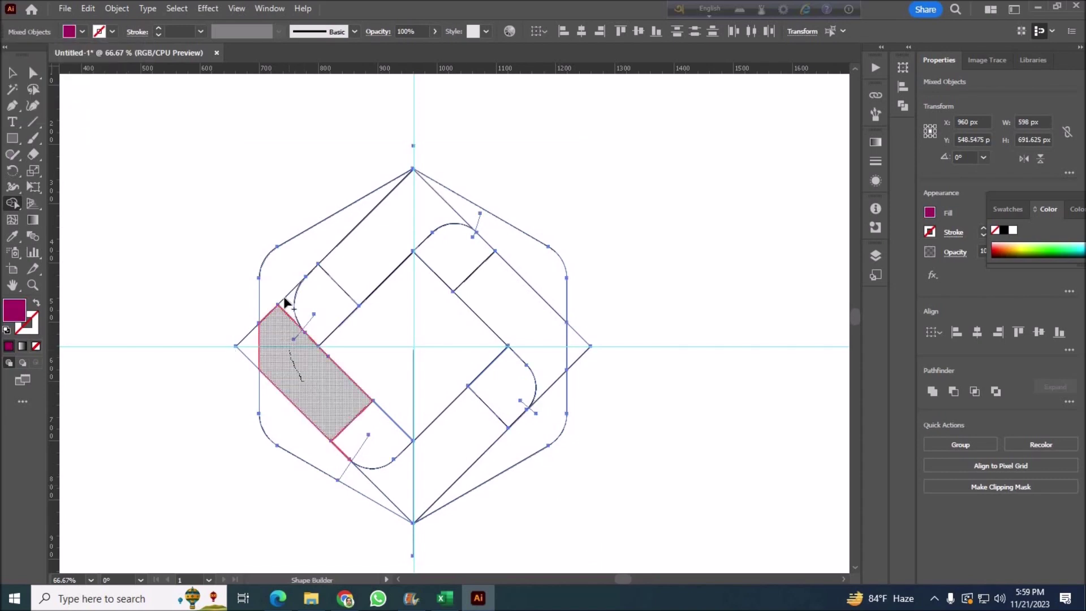
mouse_move(304, 387)
mouse_down()
mouse_move(319, 290)
mouse_move(463, 216)
mouse_move(517, 306)
mouse_move(547, 402)
mouse_up()
mouse_move(480, 412)
mouse_down()
mouse_move(357, 470)
mouse_move(157, 538)
mouse_move(262, 504)
mouse_up()
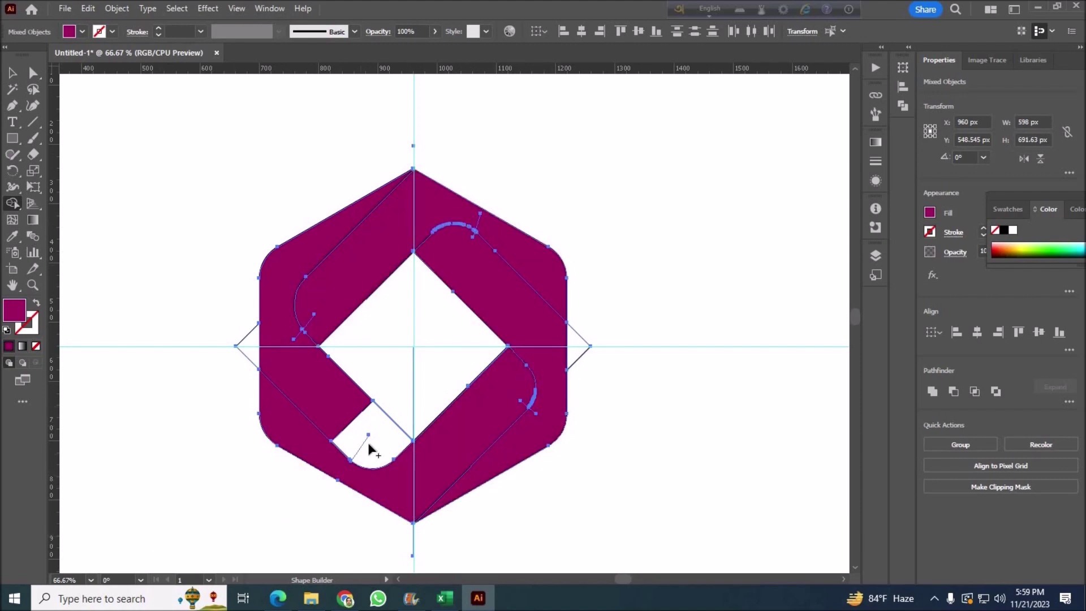
click(351, 435)
Delete the leftover unfilled guide lines and select all the artwork.
click(12, 72)
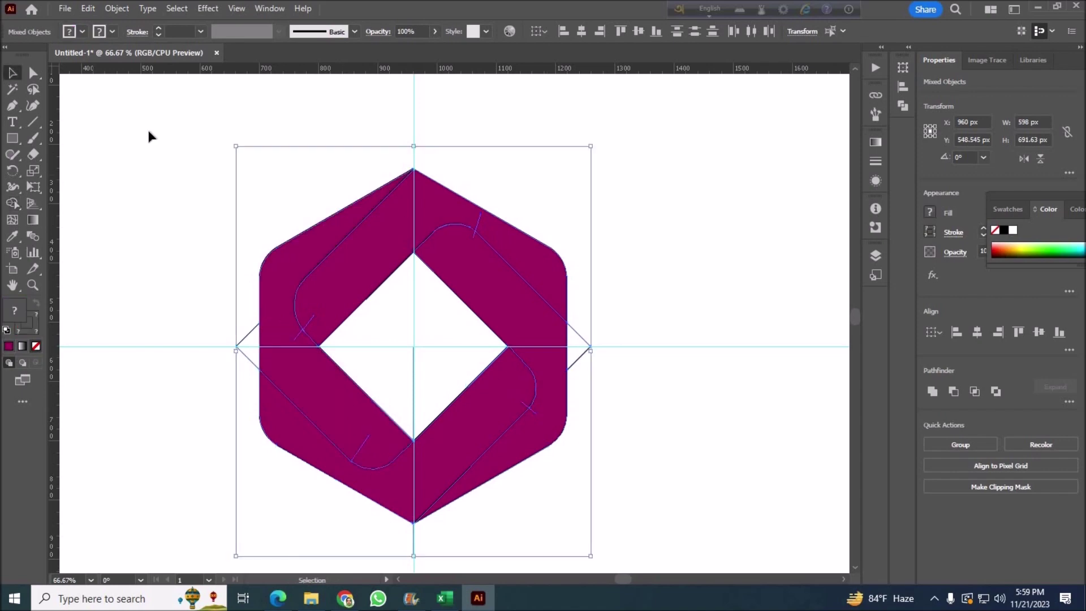
click(148, 135)
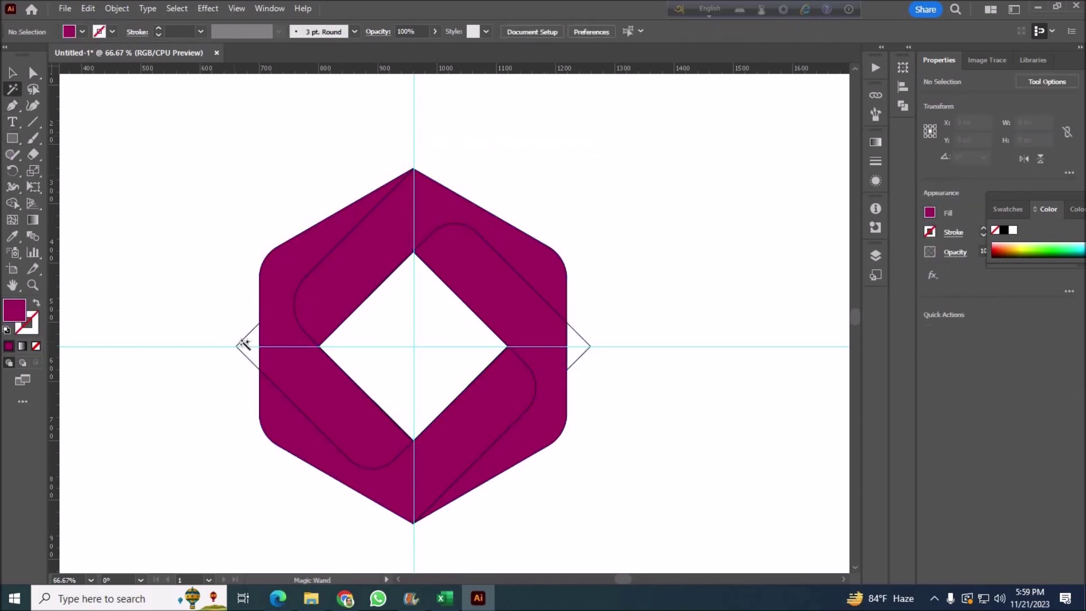
click(238, 344)
key(Delete)
key(v)
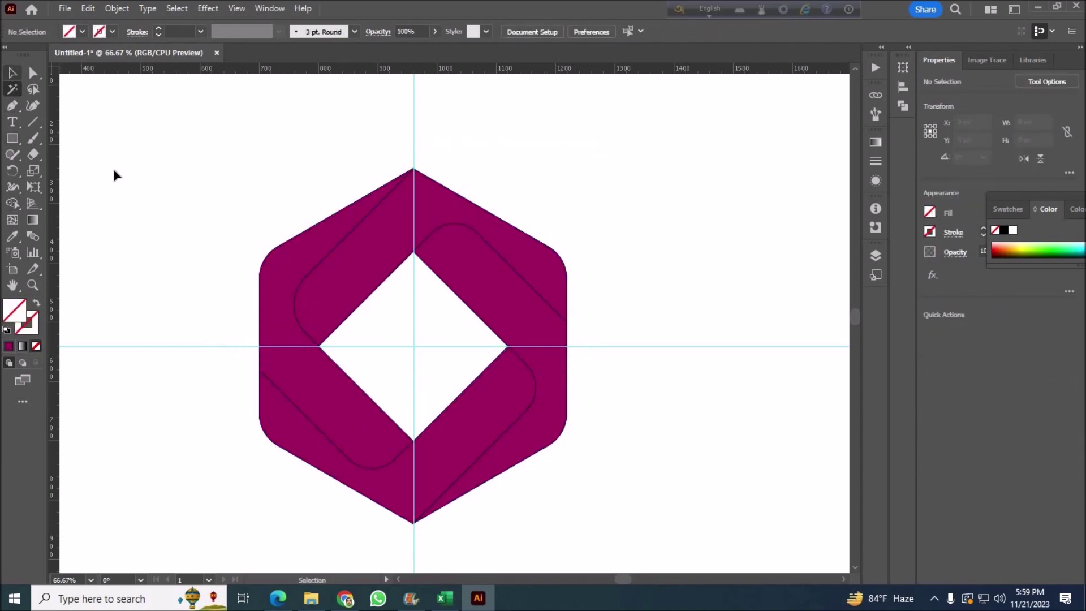
scroll(747, 397, down, 1)
key(ctrl+a)
key(ctrl+F9)
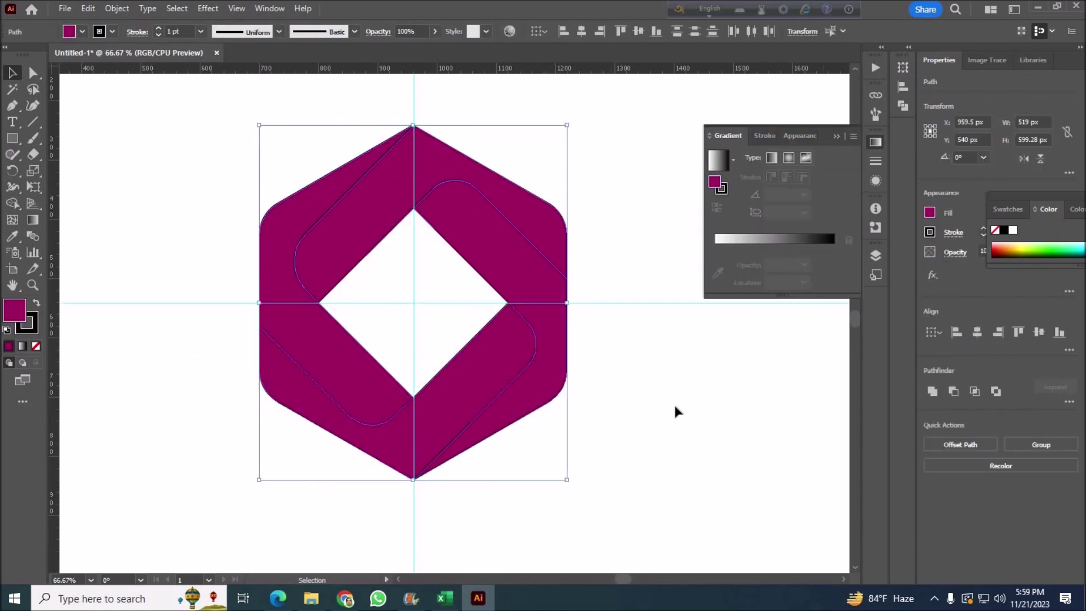
Apply a black-to-white gradient to the ribbons and shift its end stops toward magenta and purple.
key(period)
click(679, 431)
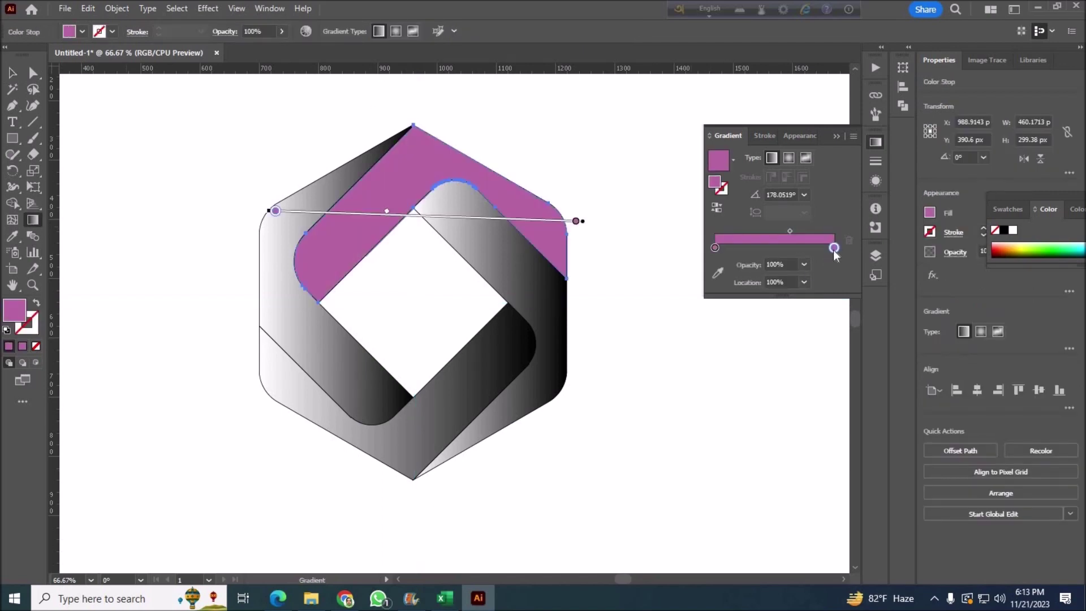
double_click(834, 248)
drag(745, 321, 738, 321)
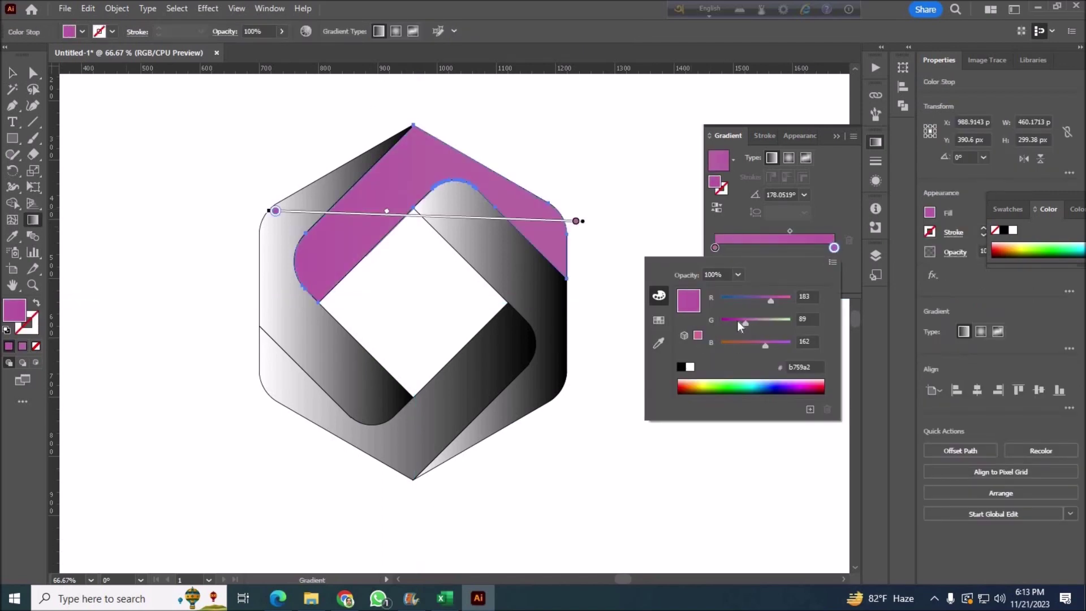
click(789, 230)
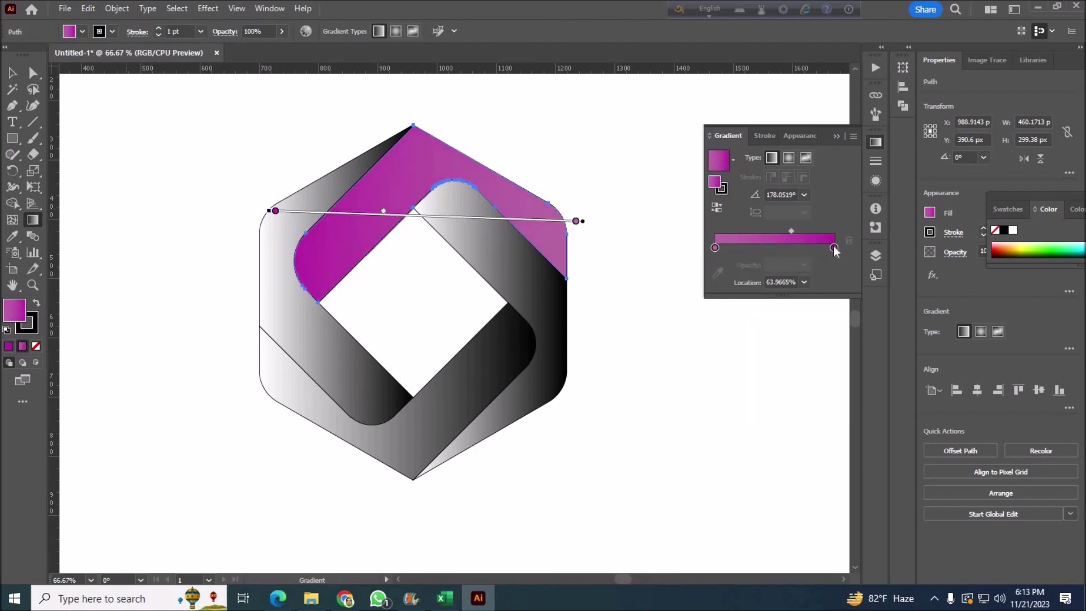
double_click(834, 247)
drag(770, 300, 757, 301)
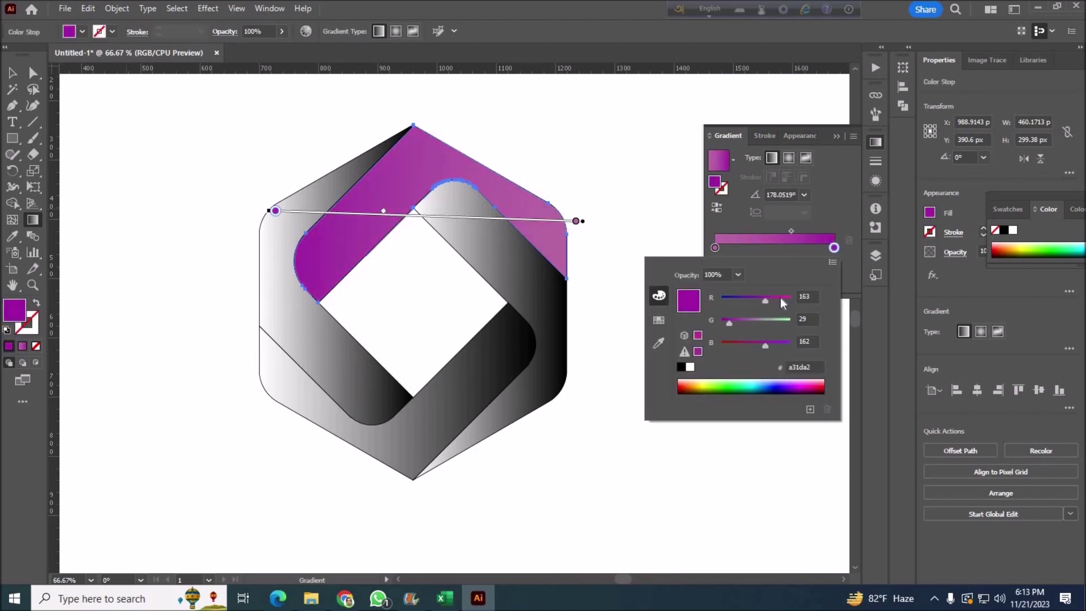
Add a middle stop and run the three-stop gradient diagonally across the top ribbon at 164.669°.
click(776, 247)
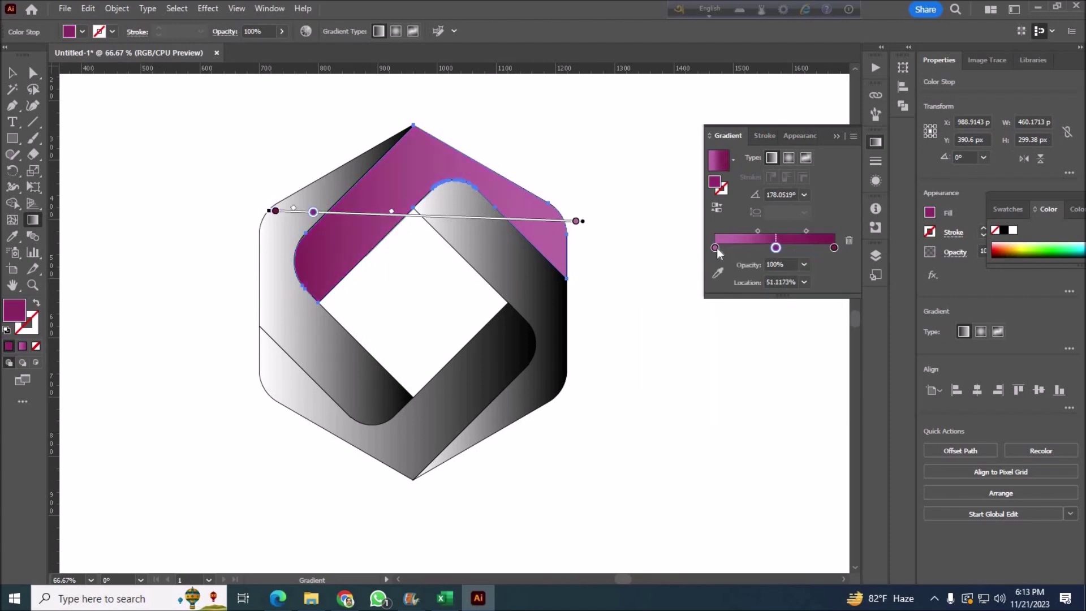
drag(776, 247, 793, 247)
drag(715, 247, 720, 247)
drag(794, 247, 773, 247)
drag(583, 222, 563, 202)
drag(573, 270, 299, 195)
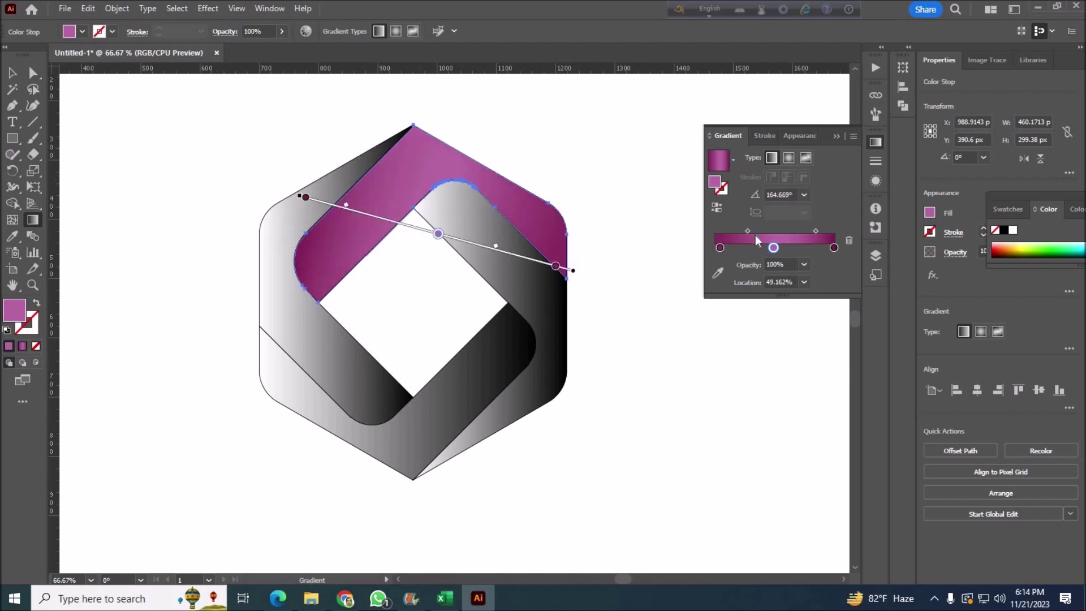
mouse_move(748, 231)
mouse_down()
mouse_move(796, 231)
mouse_move(780, 247)
mouse_move(796, 231)
mouse_up()
click(12, 72)
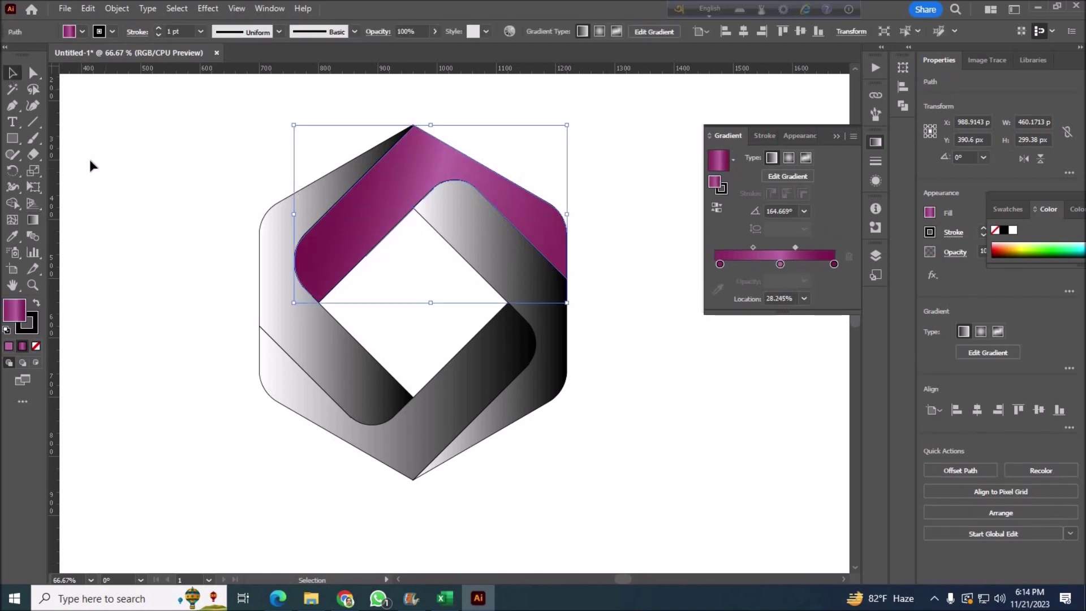
Nudge the top ribbon's gradient blend point and copy the magenta gradient onto the left ribbon.
click(89, 162)
click(392, 214)
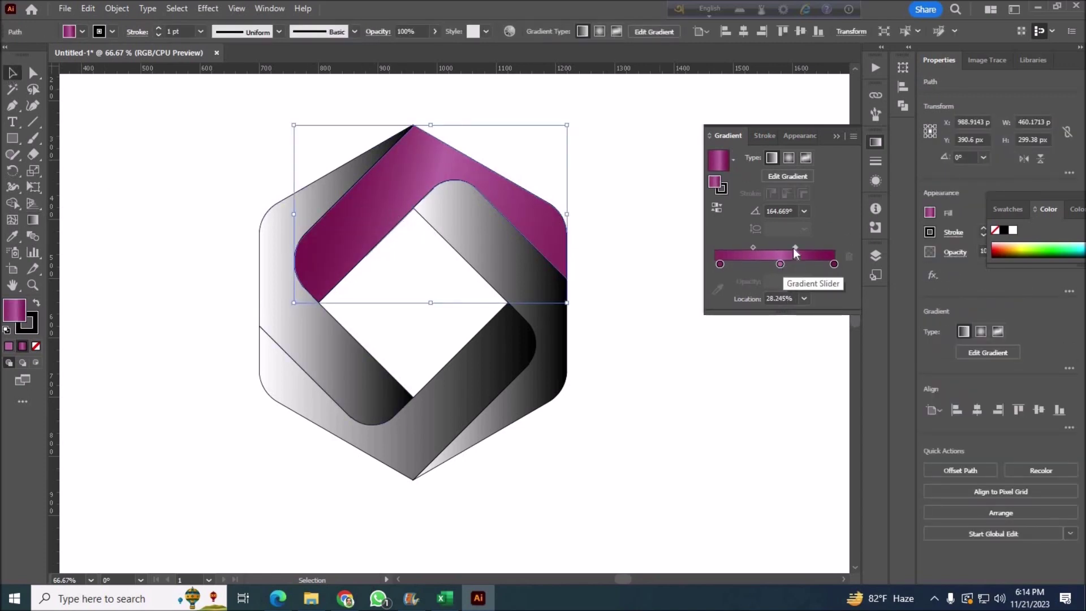
mouse_move(796, 248)
mouse_down()
mouse_move(801, 255)
mouse_move(746, 249)
mouse_up()
click(316, 317)
key(i)
click(417, 182)
key(v)
click(318, 437)
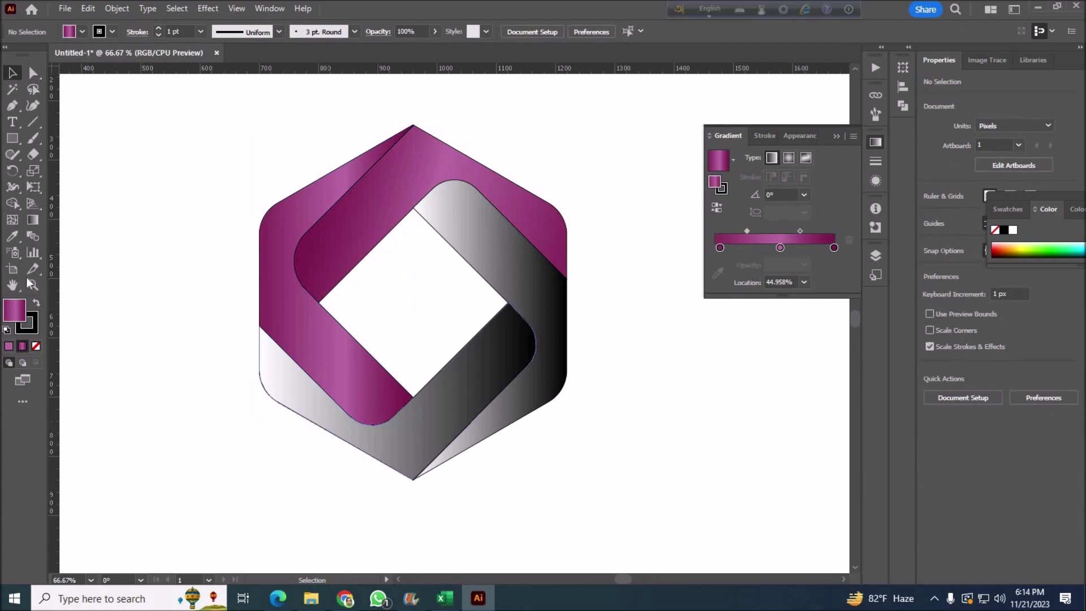
Eyedrop the magenta gradient onto the bottom and right grey ribbons.
click(350, 432)
key(i)
click(277, 236)
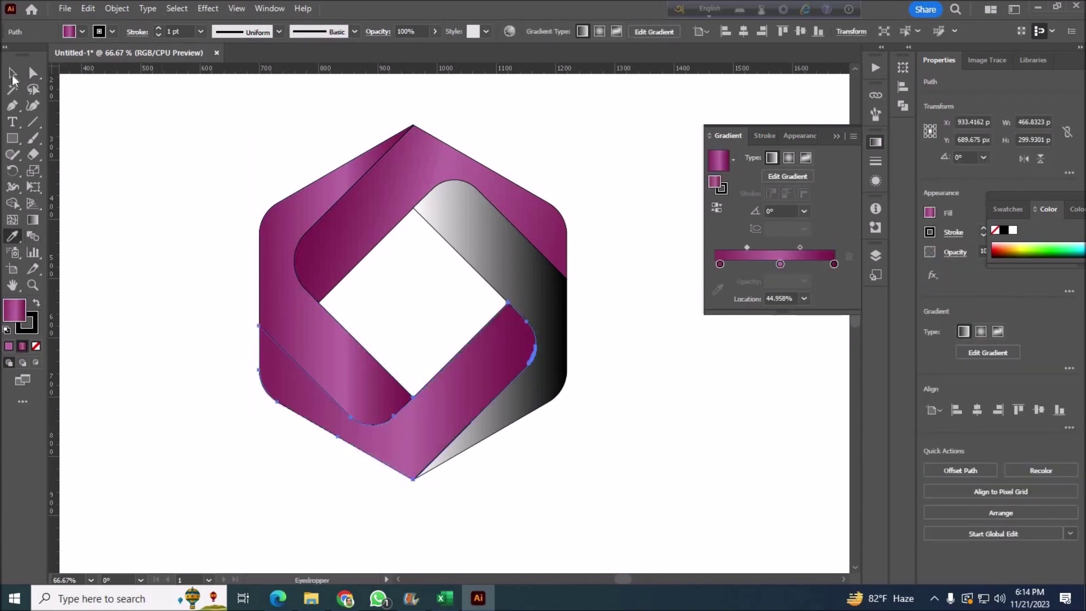
key(v)
click(553, 371)
key(i)
click(314, 337)
Angle the right ribbon's gradient across the band at about 127°.
click(12, 73)
click(32, 220)
drag(408, 279, 498, 388)
drag(537, 198, 550, 339)
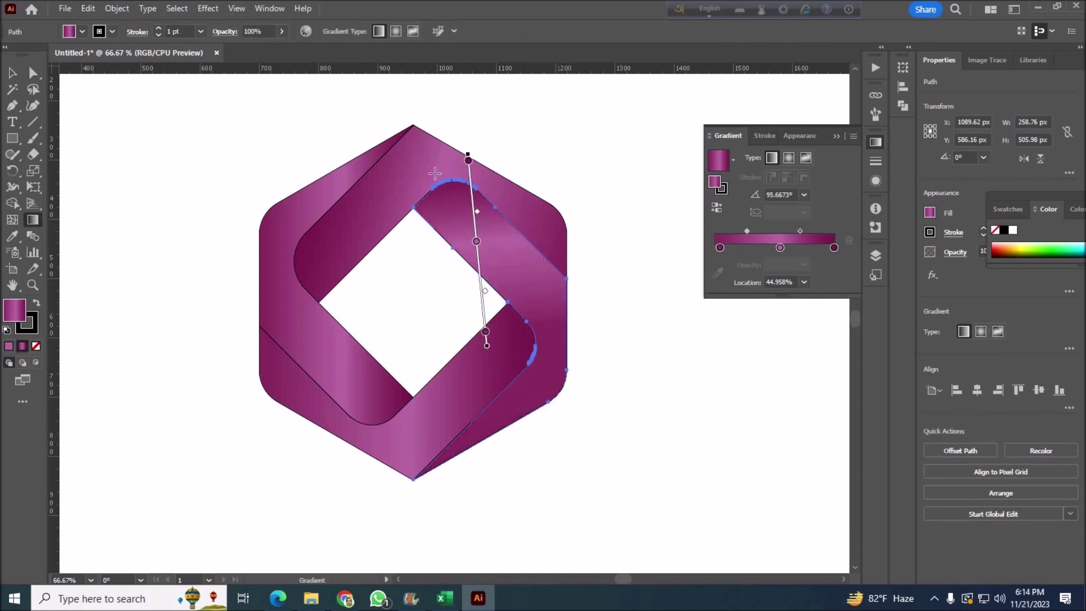
drag(497, 218, 478, 174)
drag(453, 332, 371, 223)
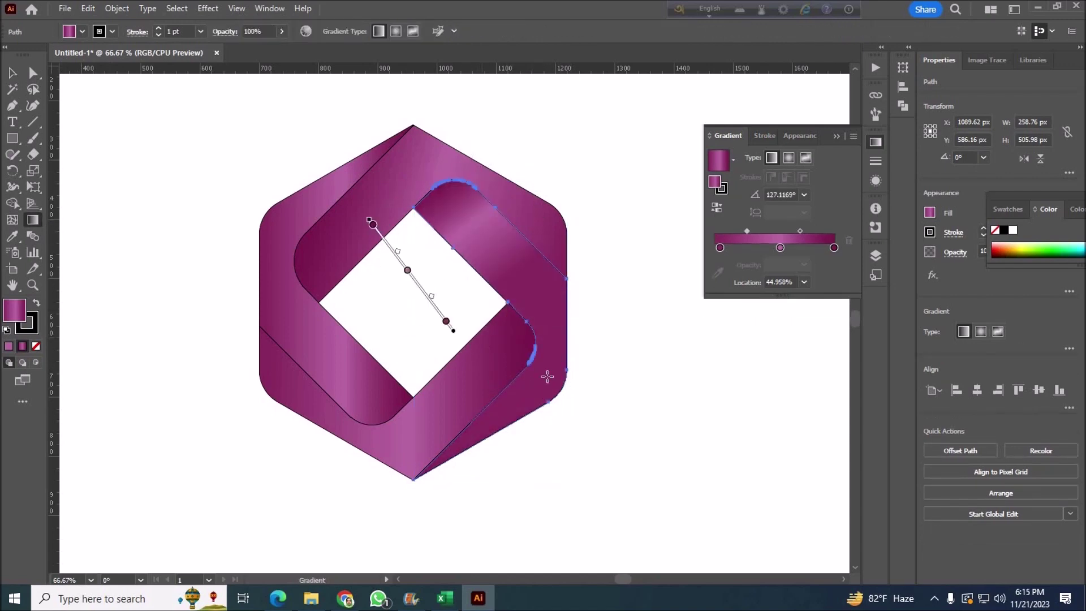
drag(497, 388, 429, 213)
click(12, 72)
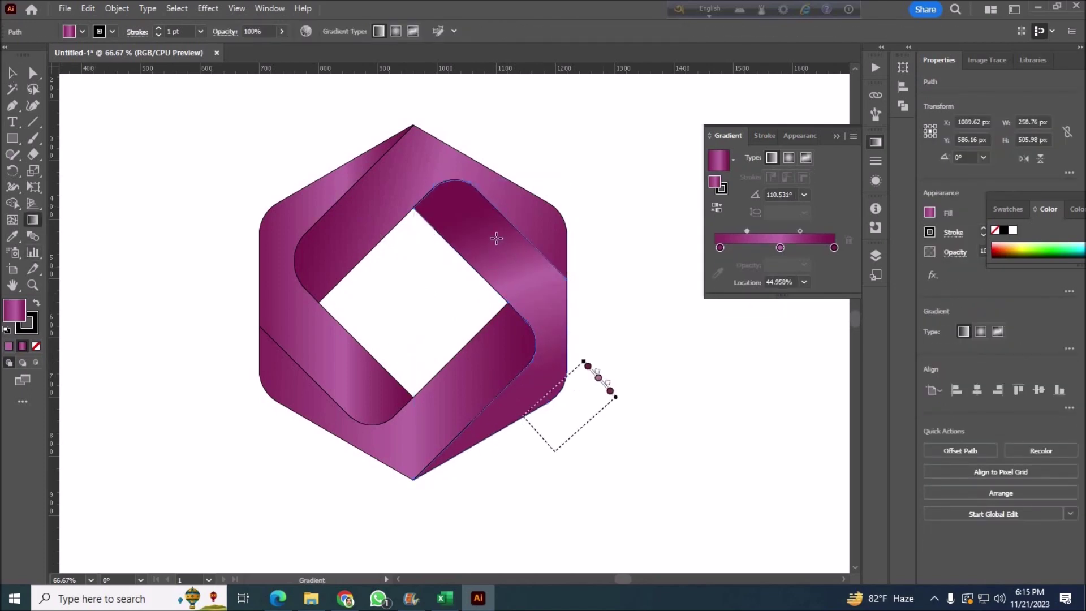
drag(541, 448, 424, 286)
key(v)
Tilt the lower ribbon's gradient slightly and draw the left ribbon's gradient along its length.
click(289, 498)
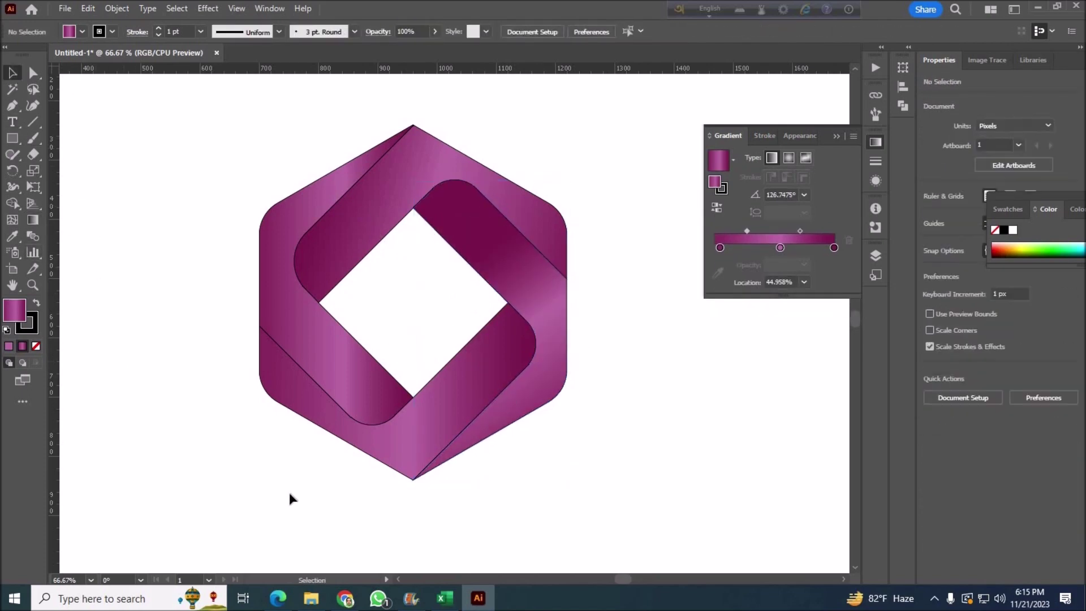
click(449, 431)
key(g)
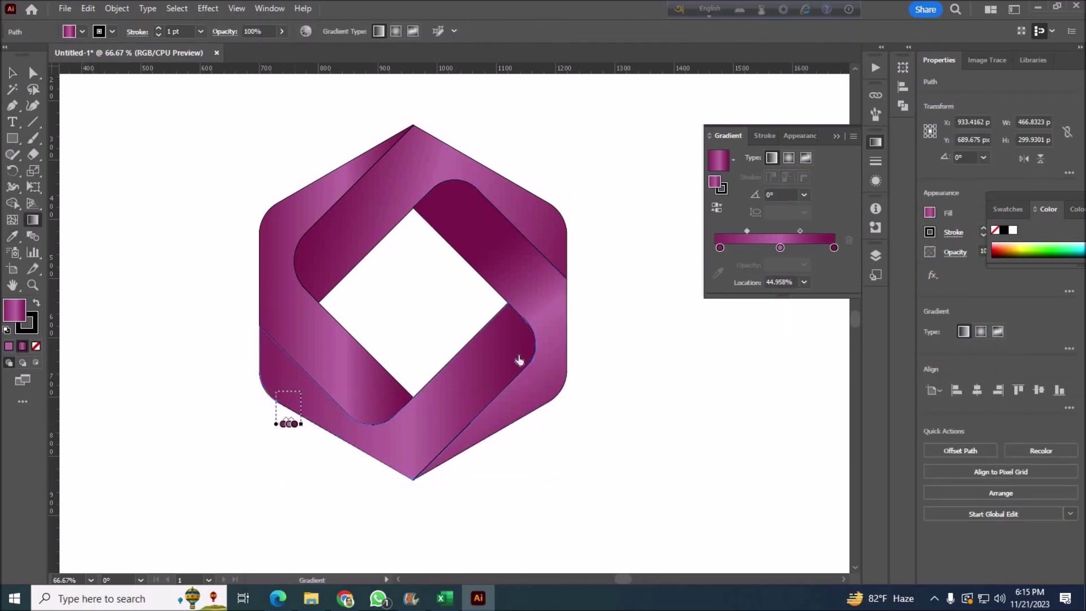
drag(294, 423, 521, 347)
key(v)
click(83, 284)
click(348, 357)
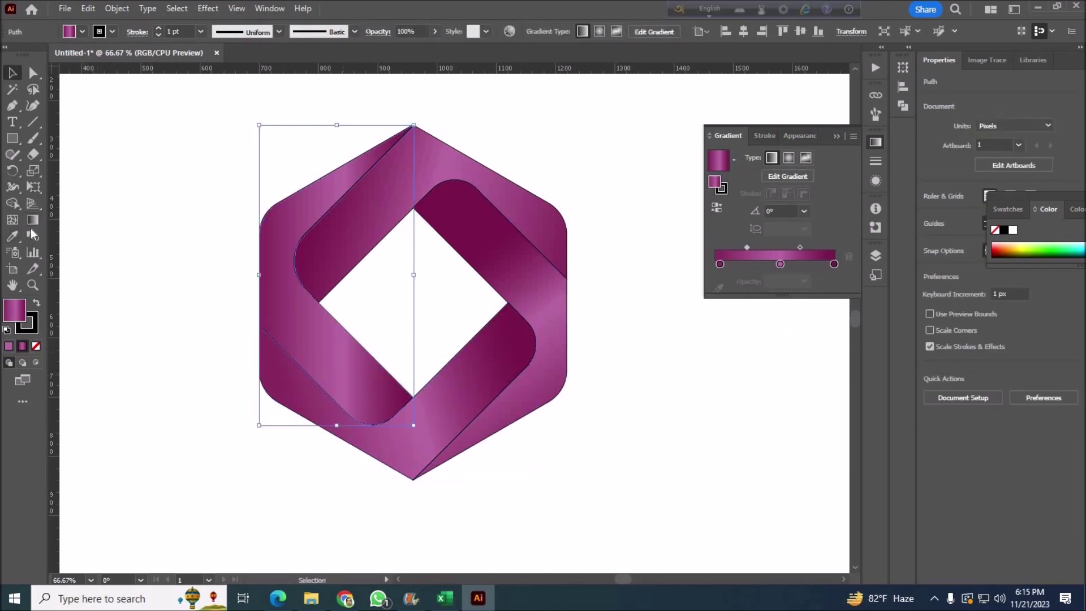
key(g)
drag(270, 194, 318, 394)
key(v)
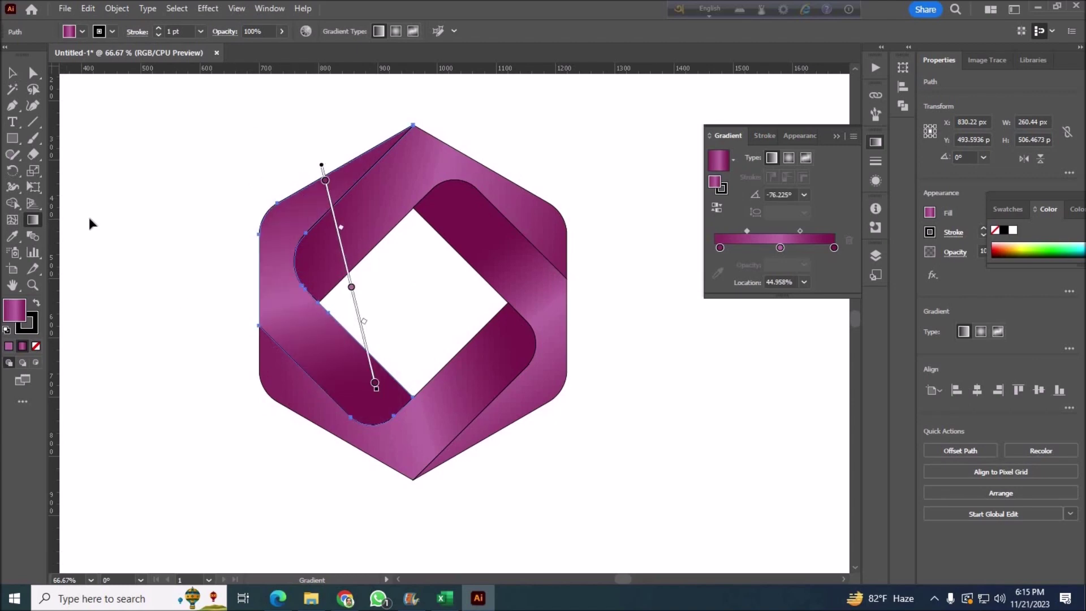
Set the stroke of the whole logo to None.
click(197, 153)
drag(197, 131, 621, 456)
click(112, 32)
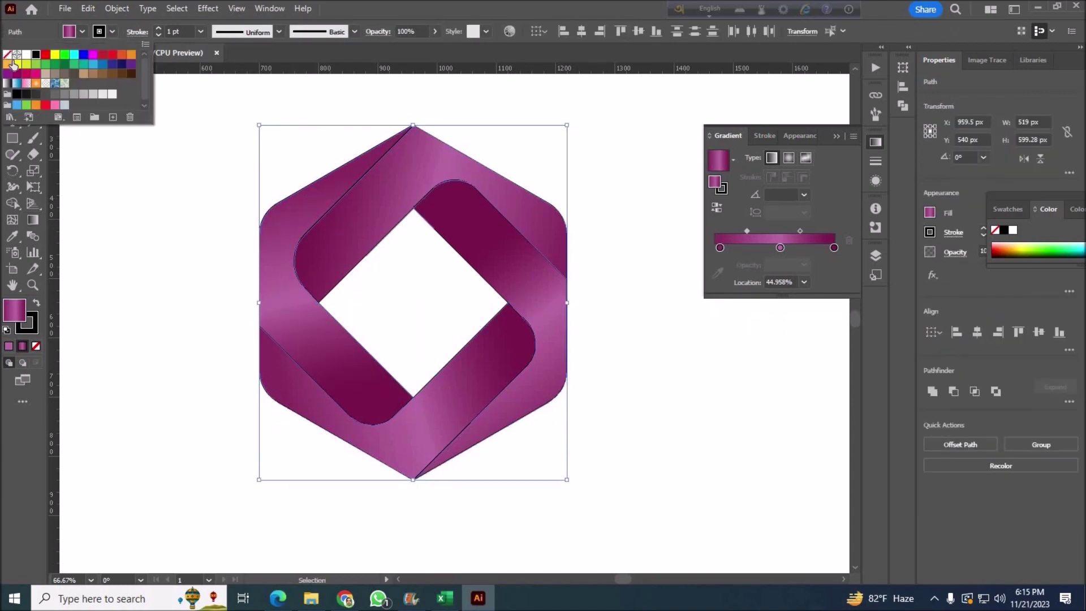
click(12, 63)
click(146, 306)
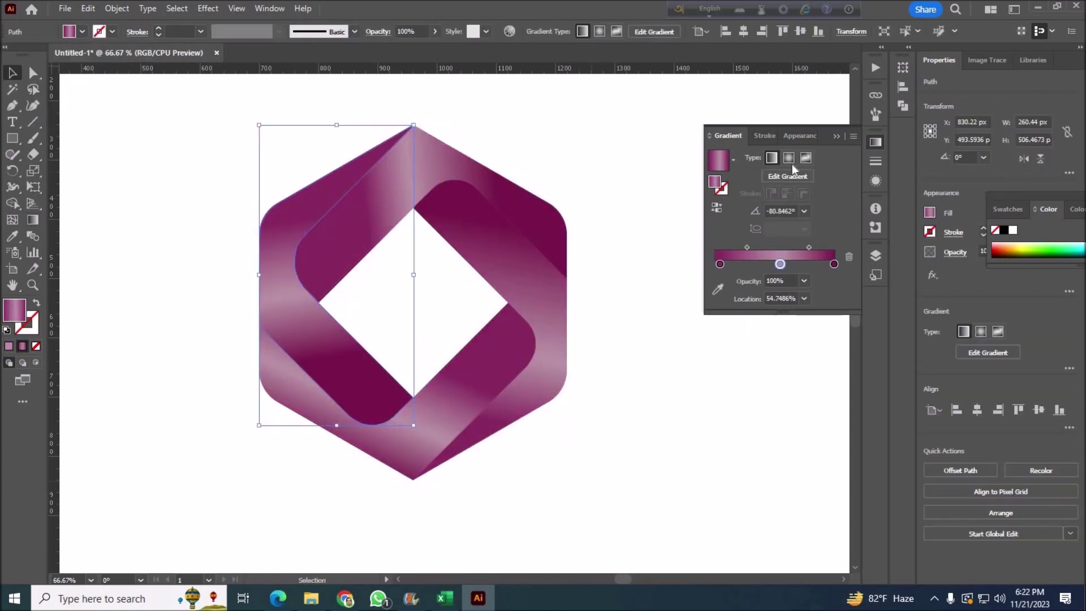
On the left ribbon, set the middle gradient stop to 90% opacity, spread the midpoints, and reverse the gradient.
click(714, 326)
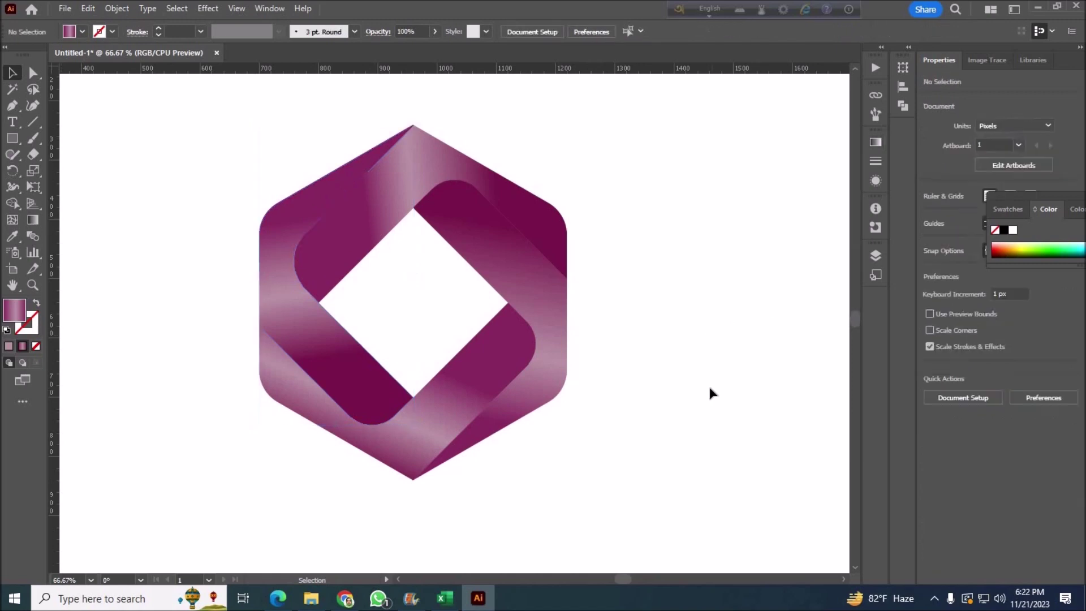
click(300, 327)
key(ctrl+F9)
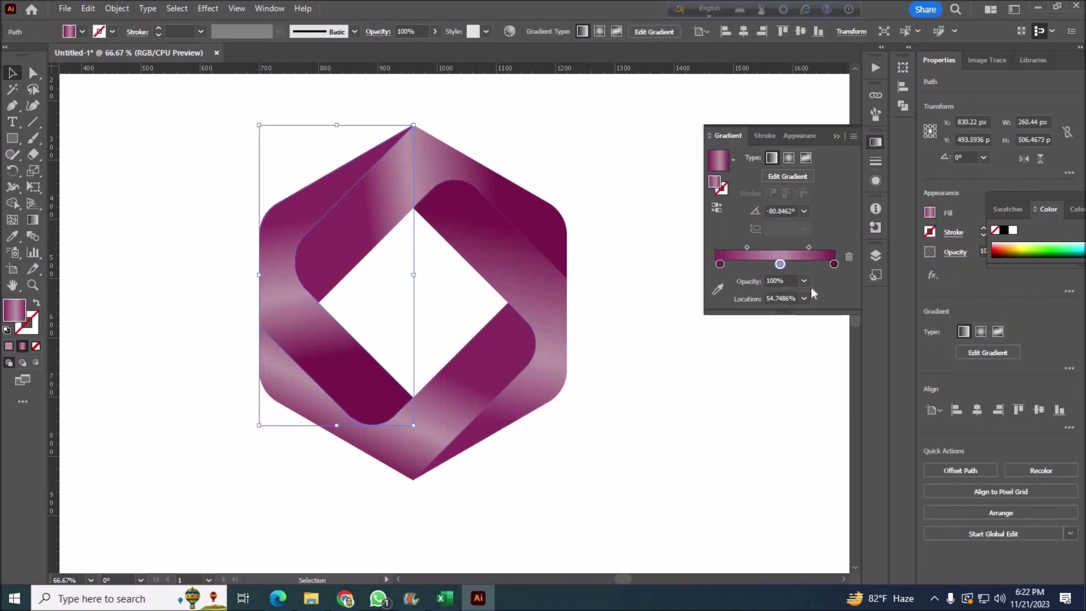
click(804, 281)
click(817, 433)
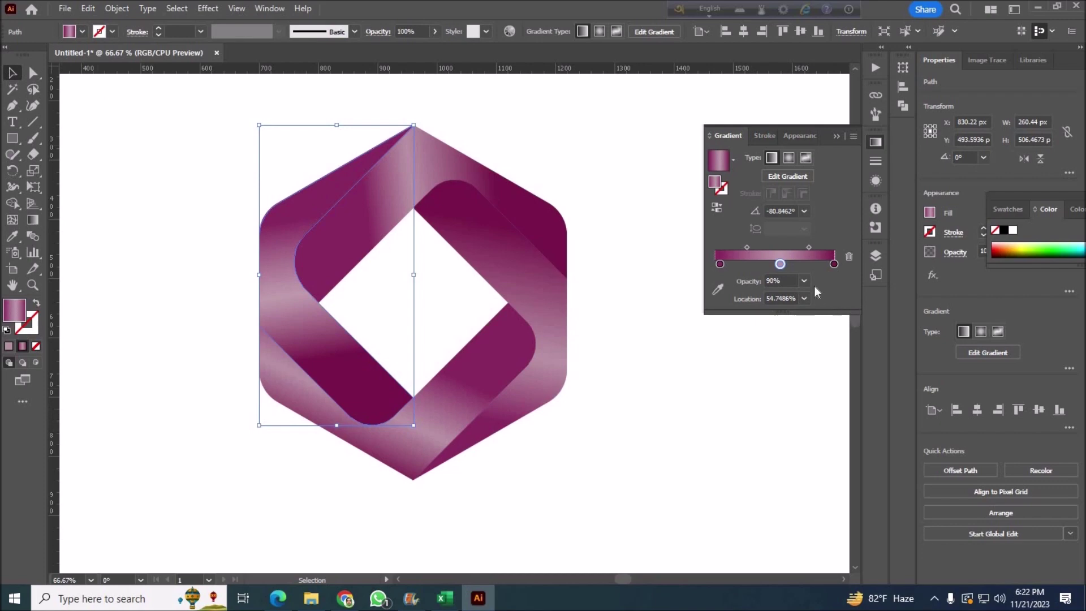
drag(747, 247, 742, 248)
drag(808, 247, 816, 247)
click(716, 207)
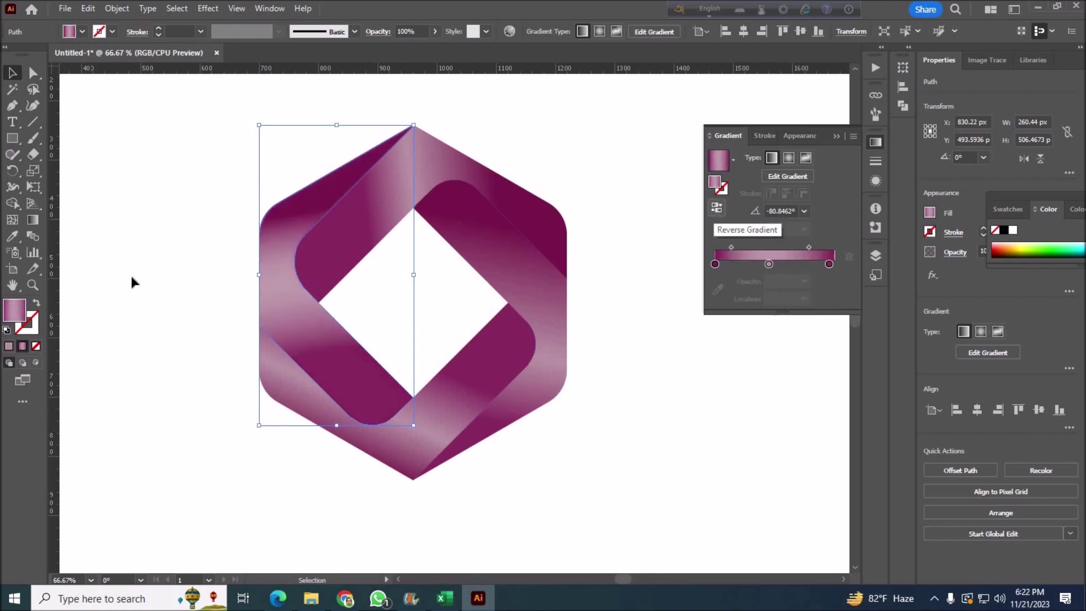
Eyedrop the lighter reversed gradient onto the lower, right and top ribbons.
click(589, 441)
click(317, 421)
key(i)
click(265, 290)
ctrl+click(570, 243)
ctrl+click(457, 393)
ctrl+click(594, 405)
click(496, 232)
key(ctrl+shift+a)
click(317, 249)
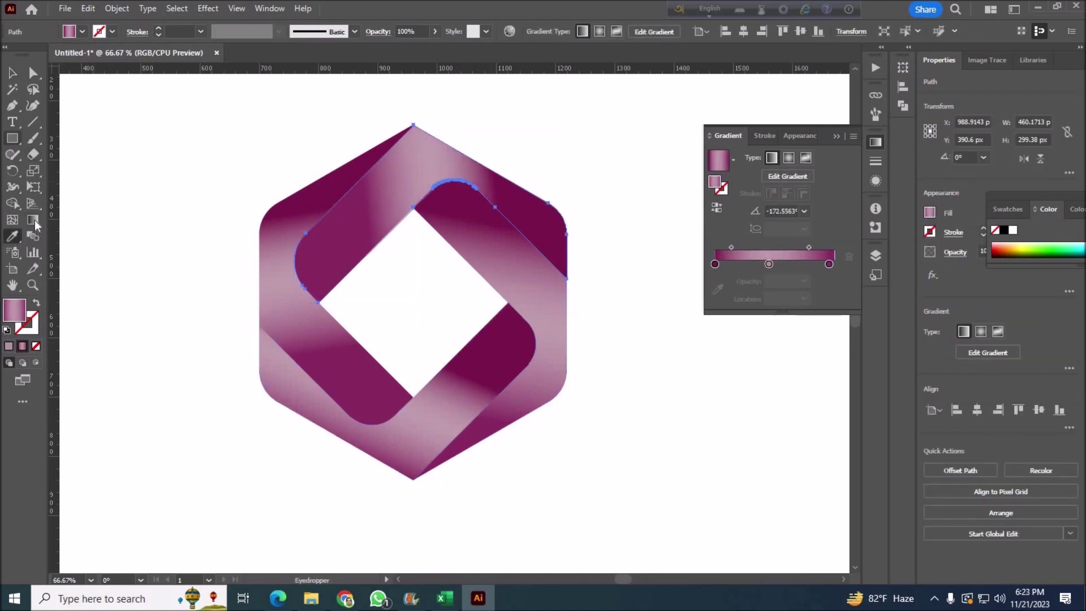
Angle the top ribbon's gradient diagonally with the Gradient tool.
key(g)
drag(518, 158, 347, 211)
drag(526, 186, 361, 260)
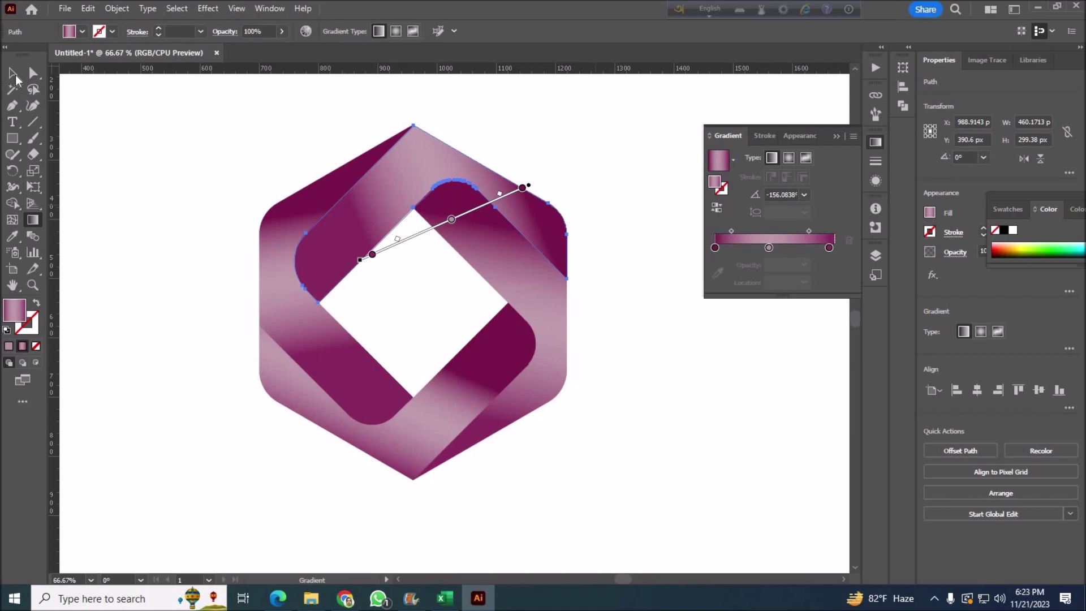
click(16, 77)
click(161, 219)
Re-angle the left ribbon's gradient so it runs down the band.
click(280, 303)
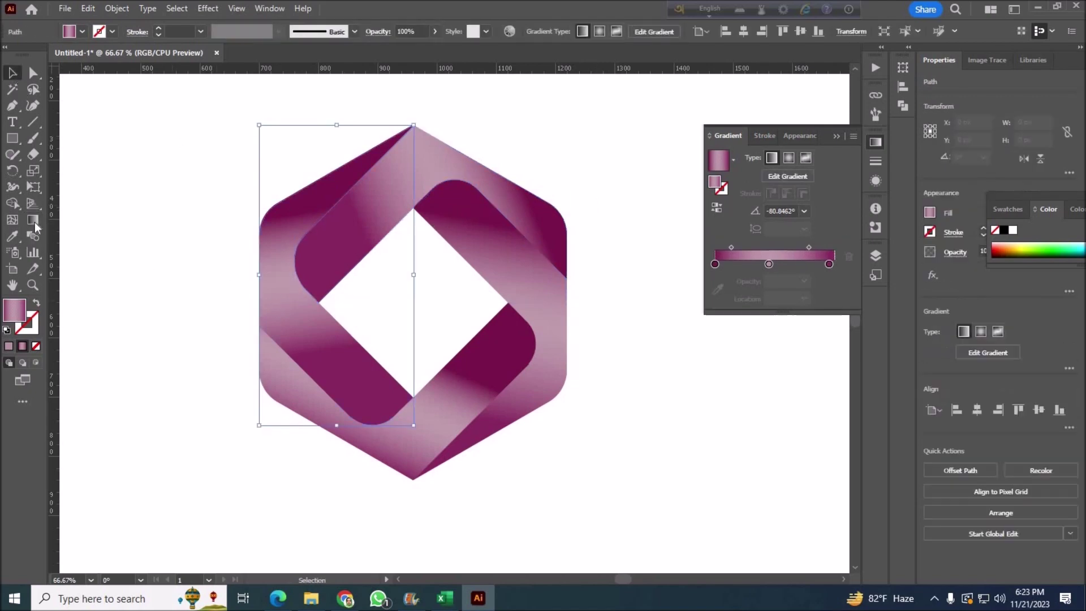
click(33, 220)
drag(338, 173, 336, 359)
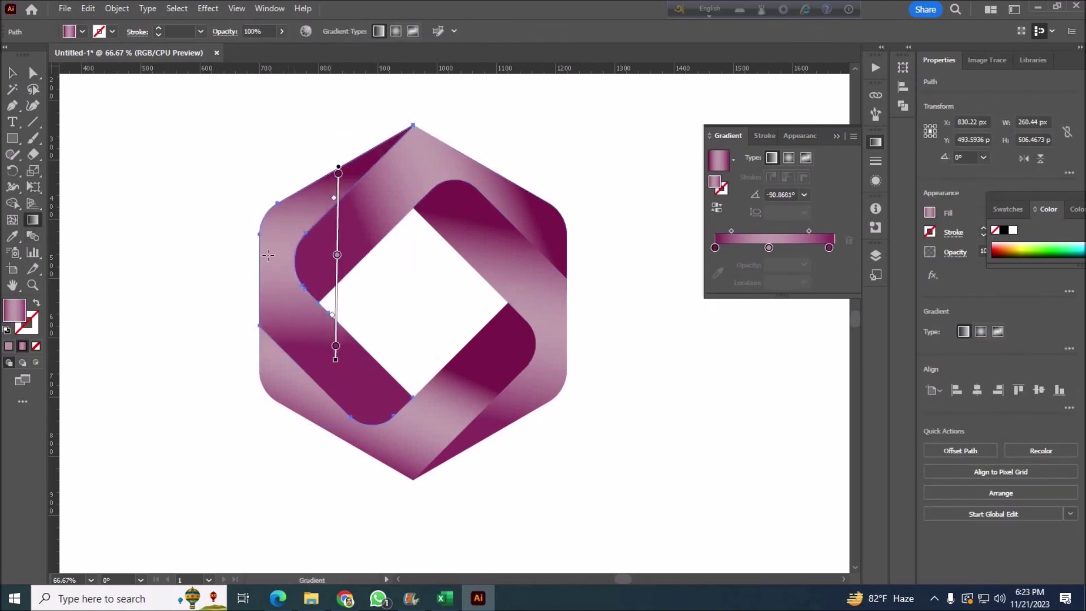
drag(244, 204, 363, 262)
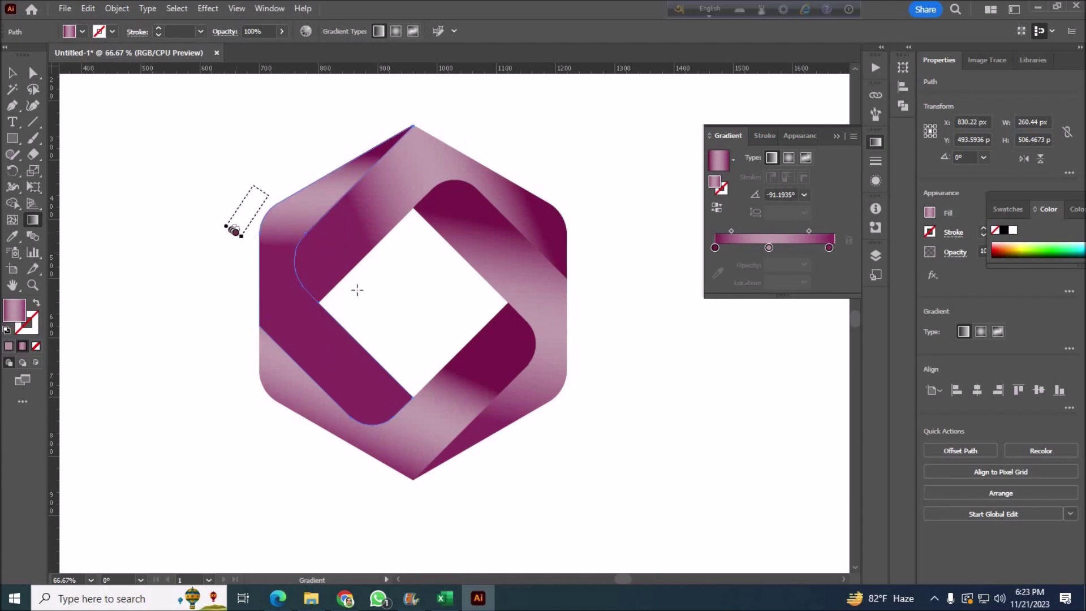
drag(333, 174, 339, 275)
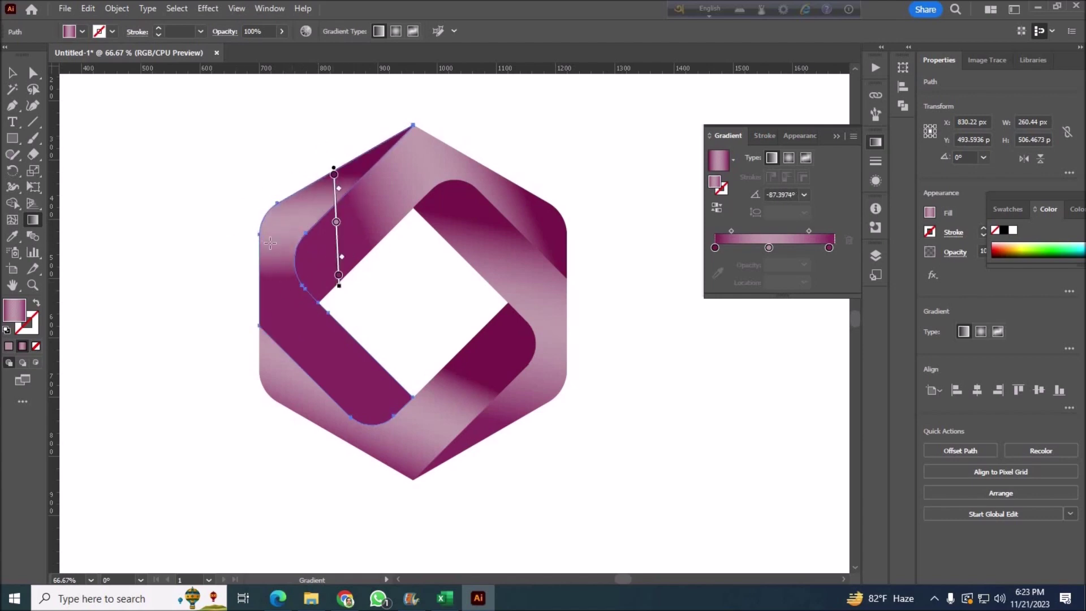
drag(297, 145, 359, 273)
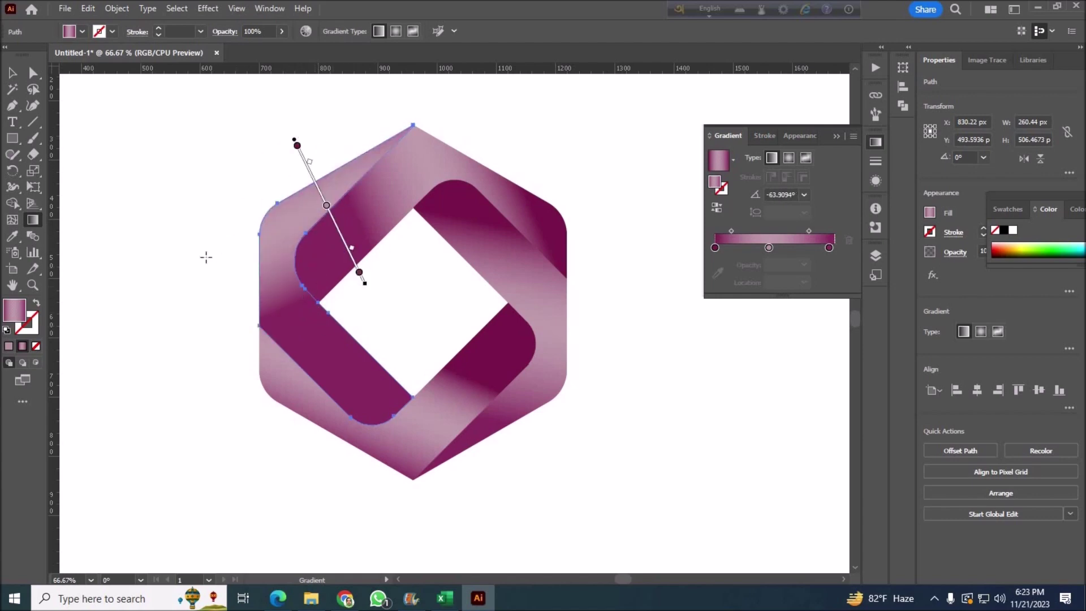
drag(206, 258, 322, 258)
drag(266, 158, 413, 306)
drag(270, 337, 347, 299)
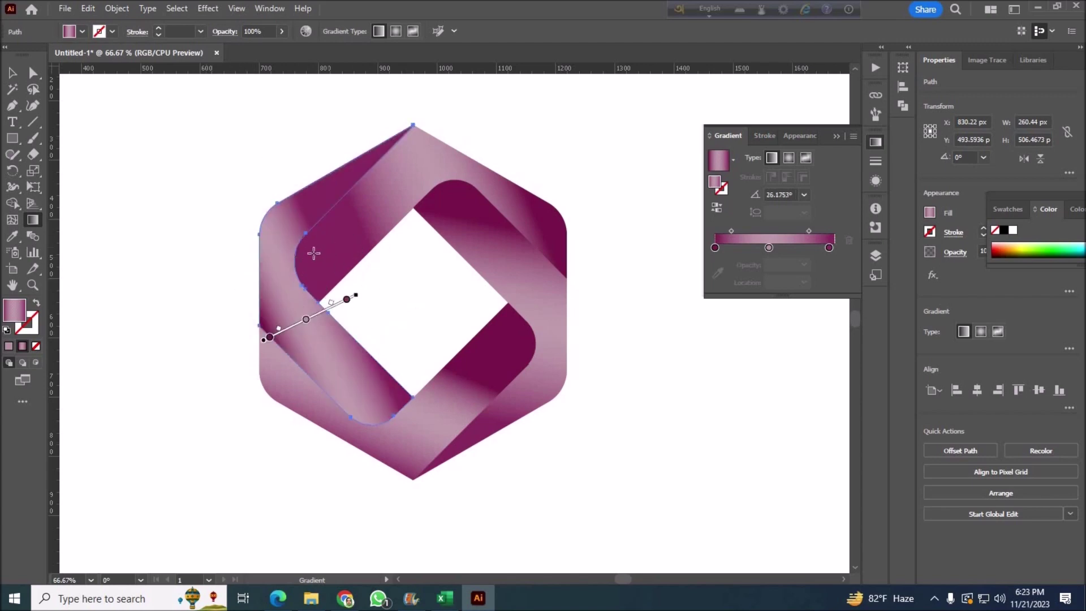
drag(349, 247, 296, 159)
drag(379, 321, 319, 187)
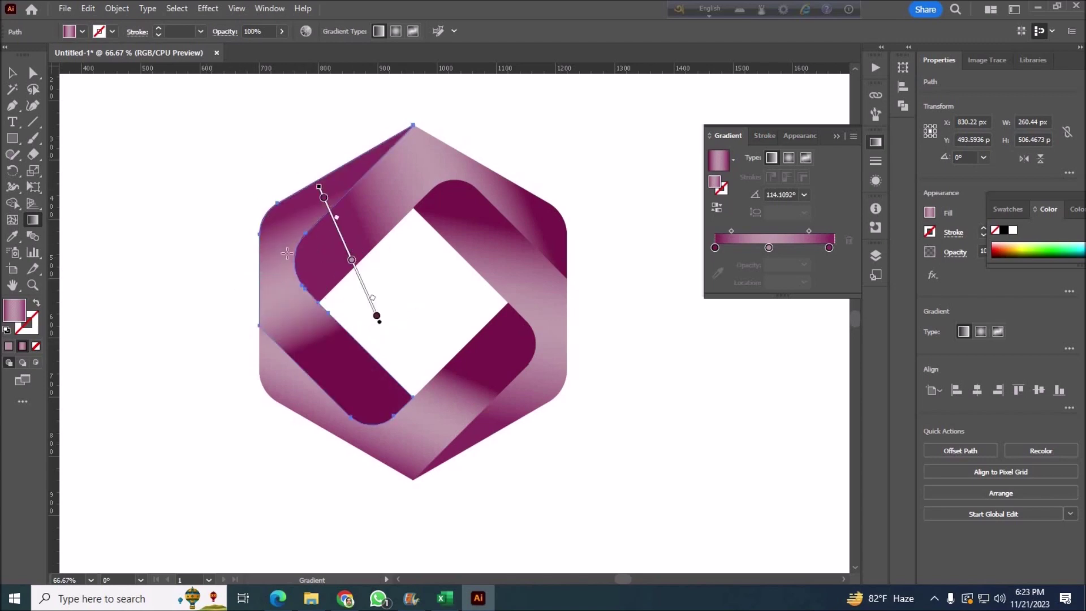
key(v)
click(184, 347)
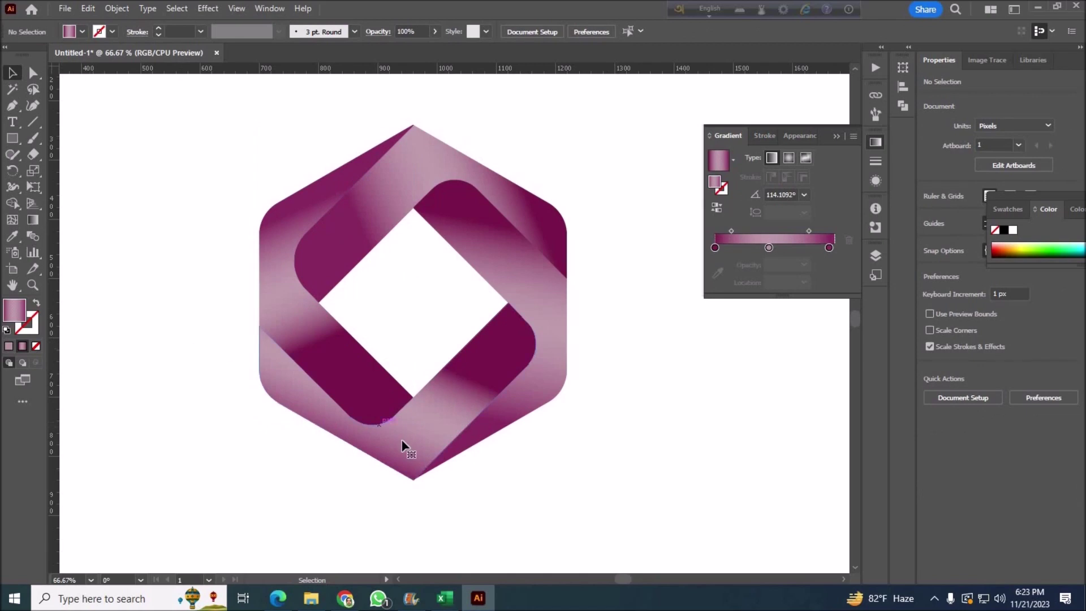
Redraw the lower band's gradient across the piece at about -152.16°.
click(403, 429)
click(33, 220)
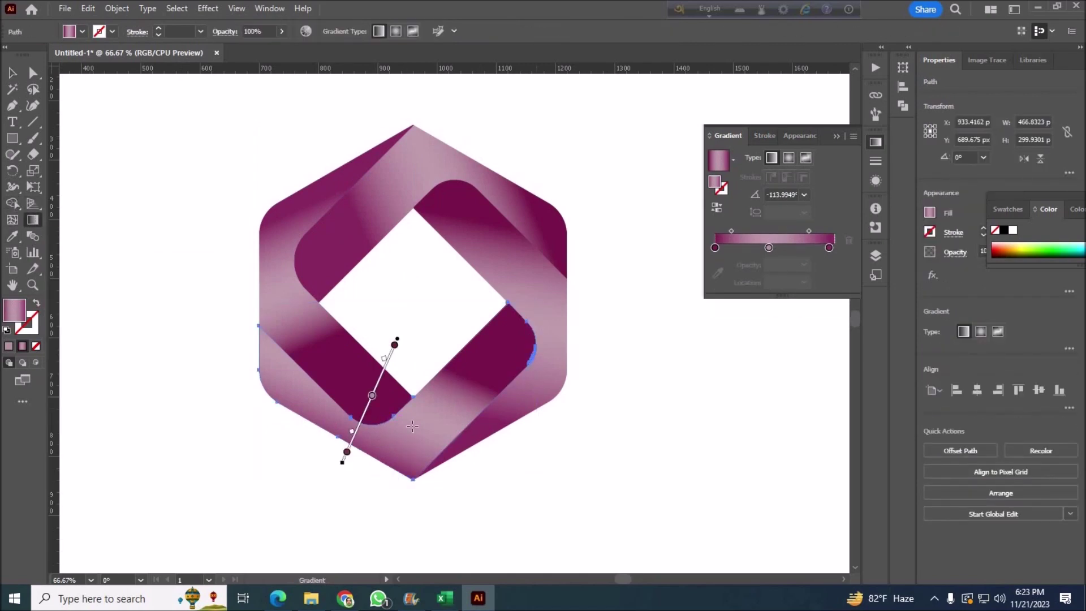
drag(291, 437, 398, 427)
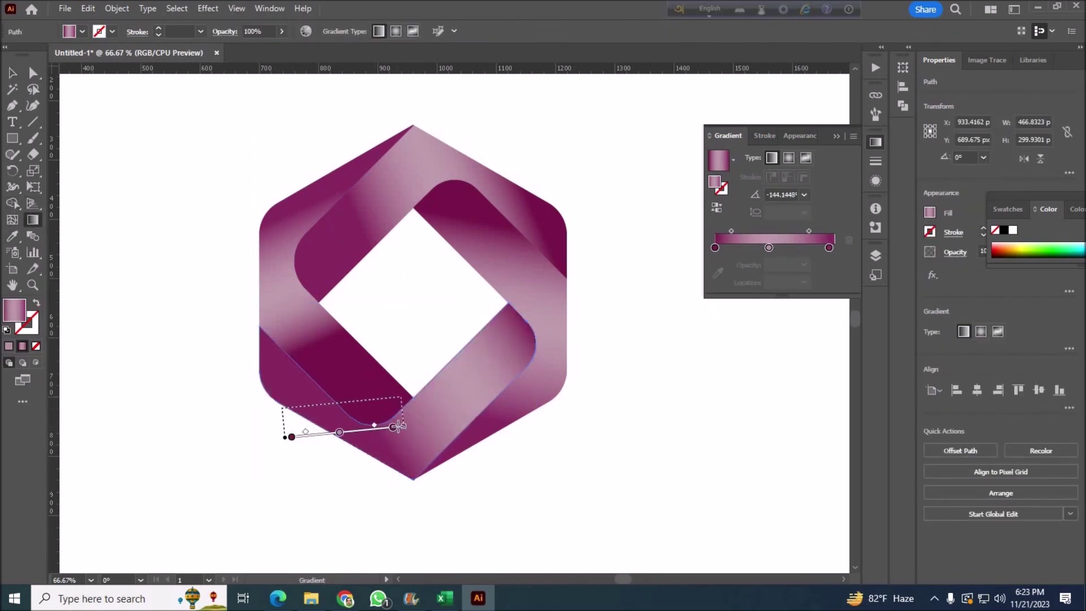
drag(290, 427, 511, 311)
key(v)
click(153, 362)
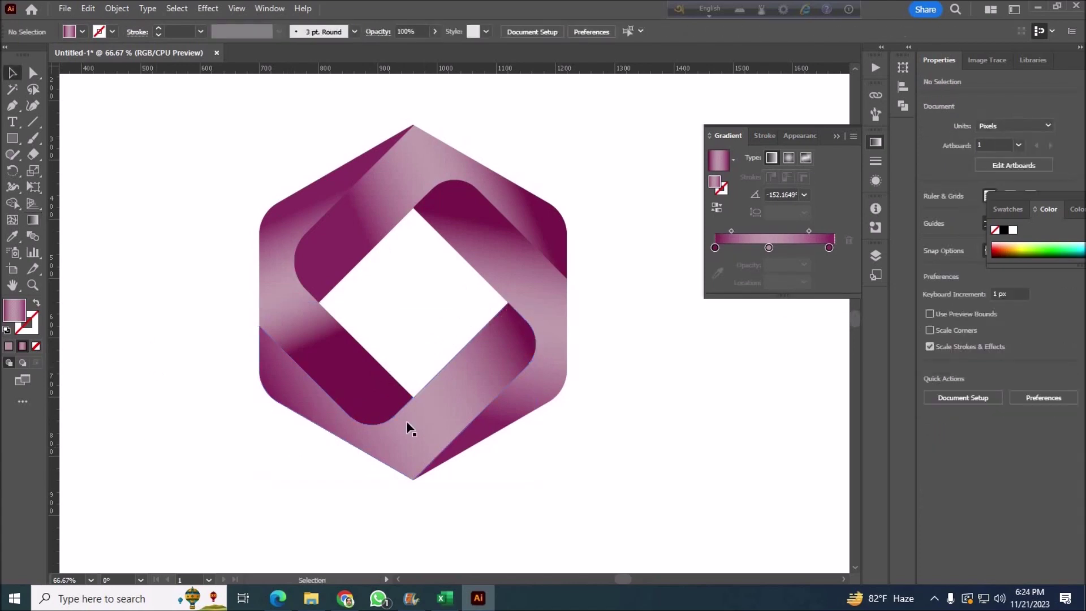
Redraw the upper band's gradient at about -161.22° and collapse the Gradient panel.
click(386, 208)
key(g)
drag(552, 181, 273, 276)
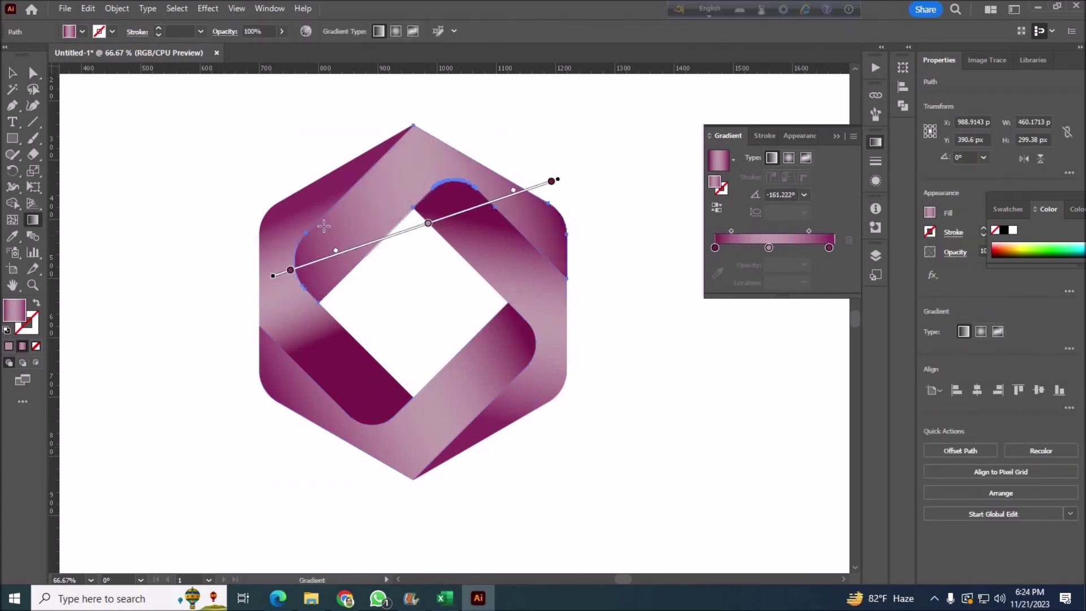
click(13, 73)
click(121, 257)
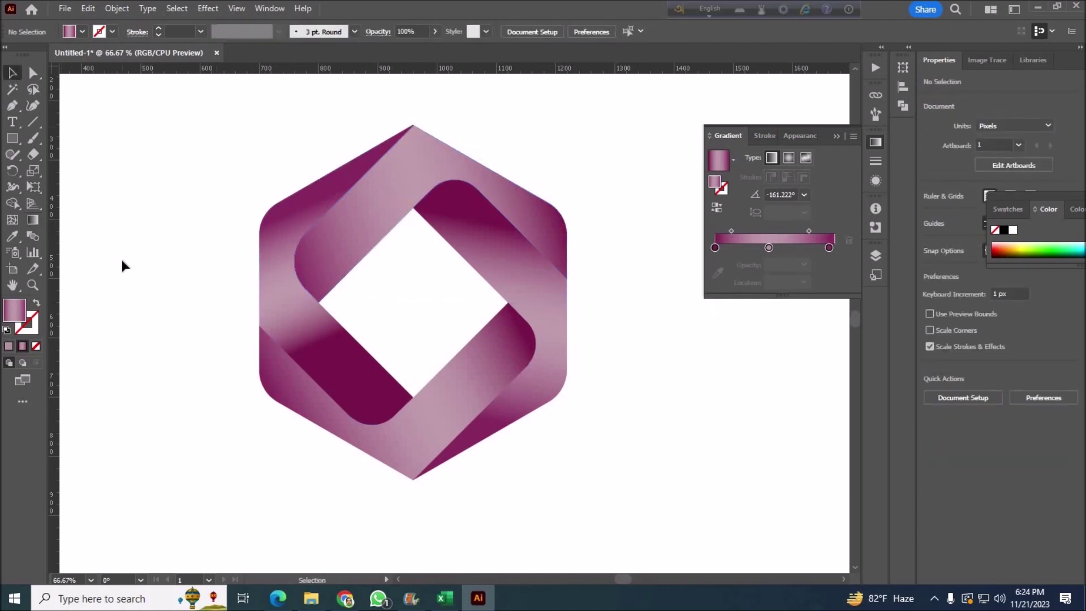
click(837, 137)
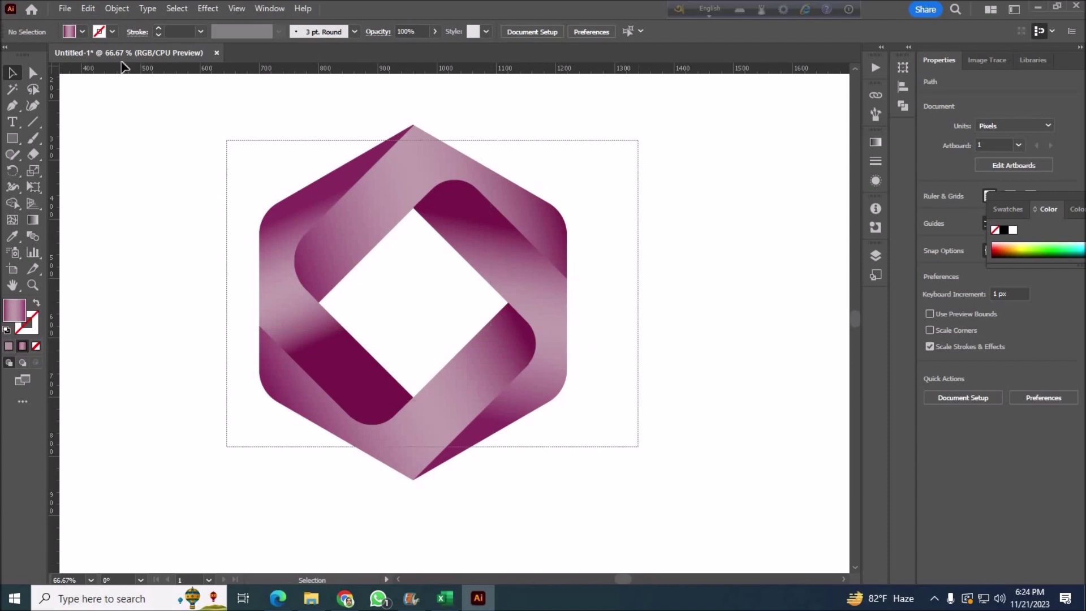
Give the logo shape a magenta stroke swatch.
click(543, 370)
click(112, 32)
click(16, 75)
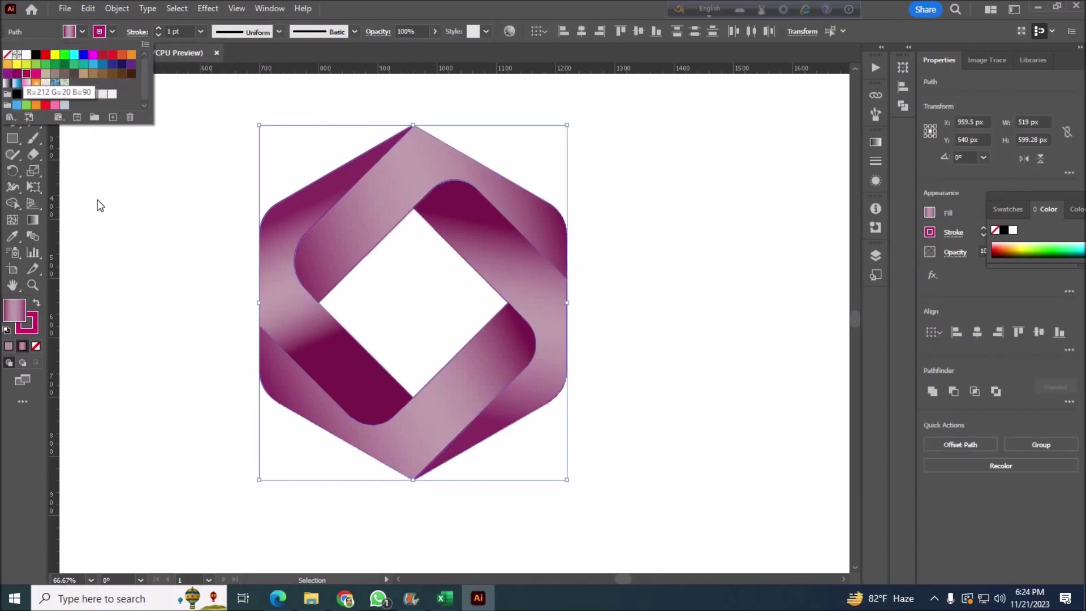
click(108, 226)
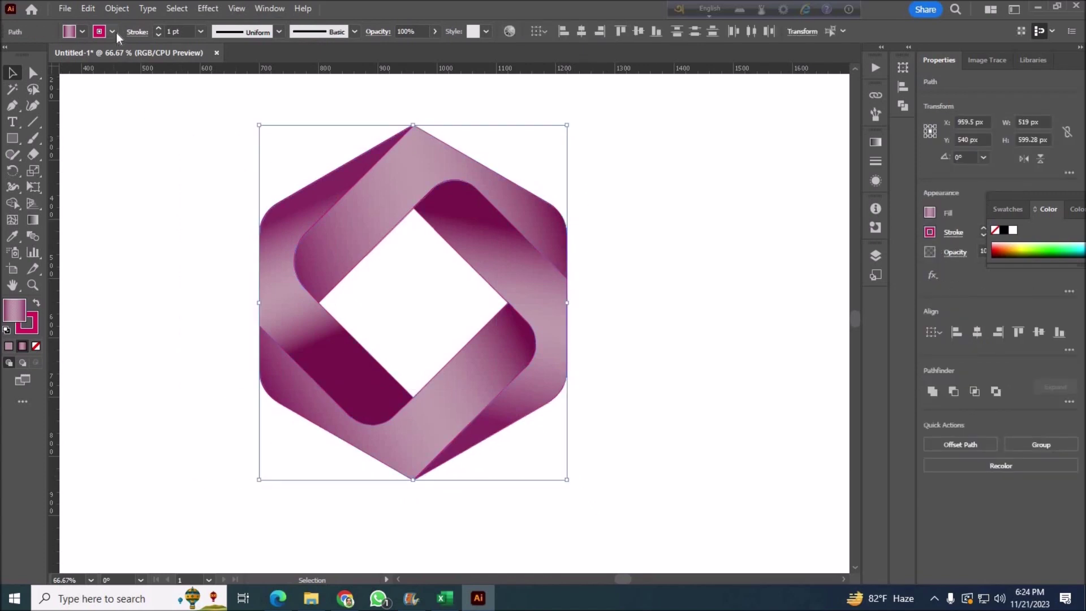
click(72, 432)
Copy the hex colour of the lower ribbon's gradient end stop.
click(447, 441)
click(876, 142)
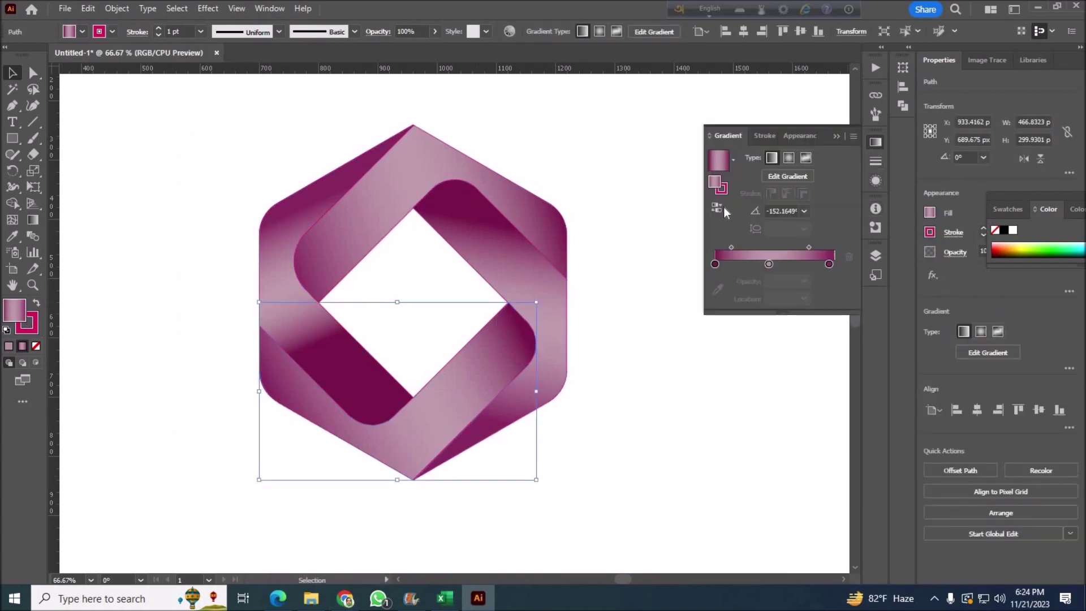
double_click(829, 264)
click(795, 384)
right_click(658, 436)
click(658, 428)
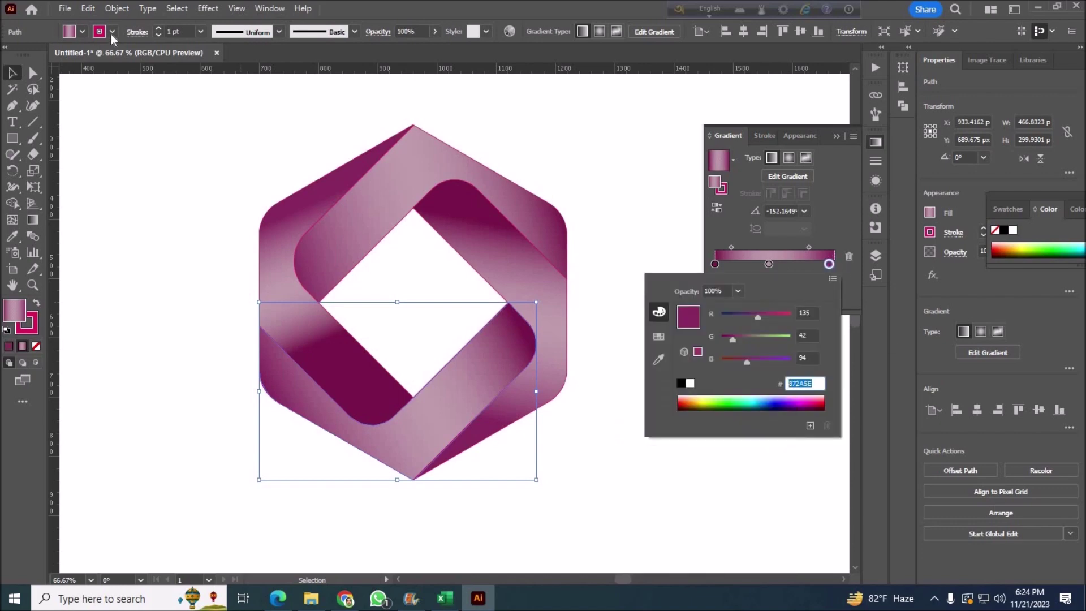
Paste the copied hex into the lower ribbon's stroke Color Picker.
click(112, 32)
click(300, 149)
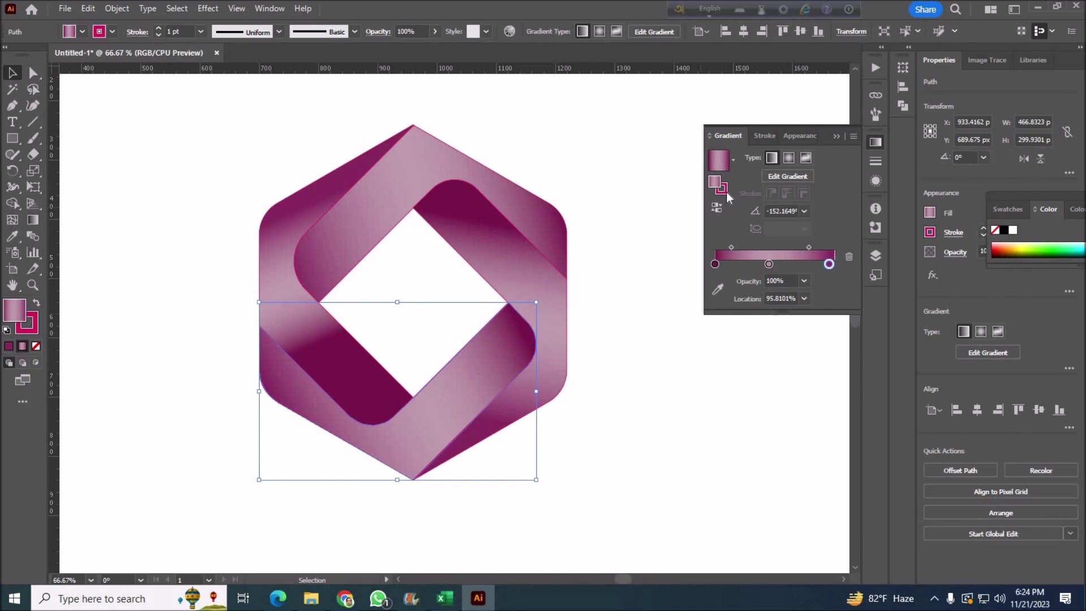
click(721, 187)
double_click(721, 188)
right_click(273, 497)
click(286, 372)
click(350, 336)
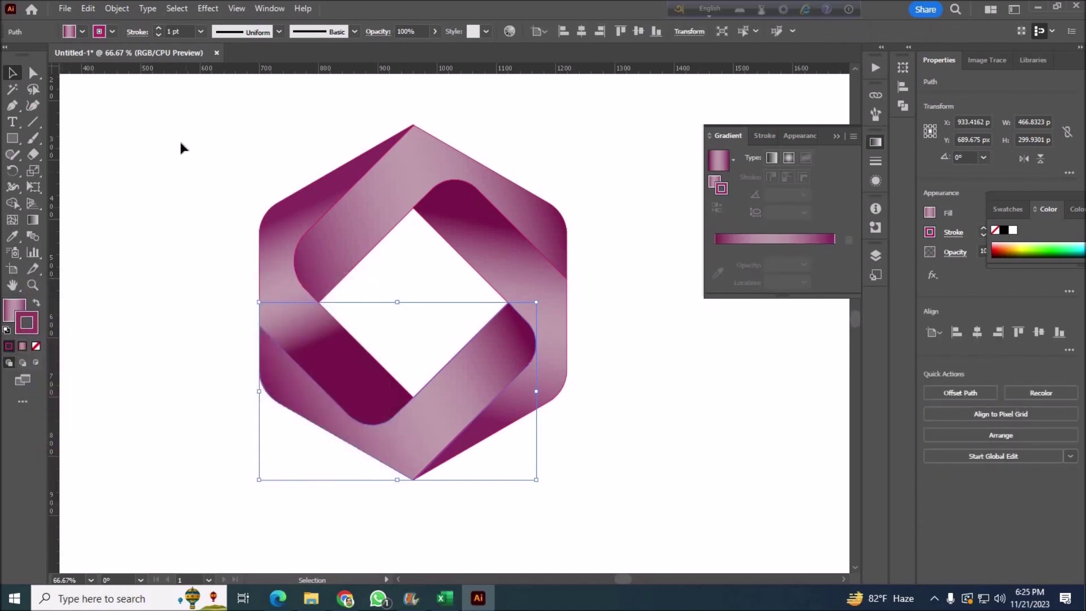
Apply the copied purple hex as the stroke colour for every logo piece.
drag(181, 149, 666, 435)
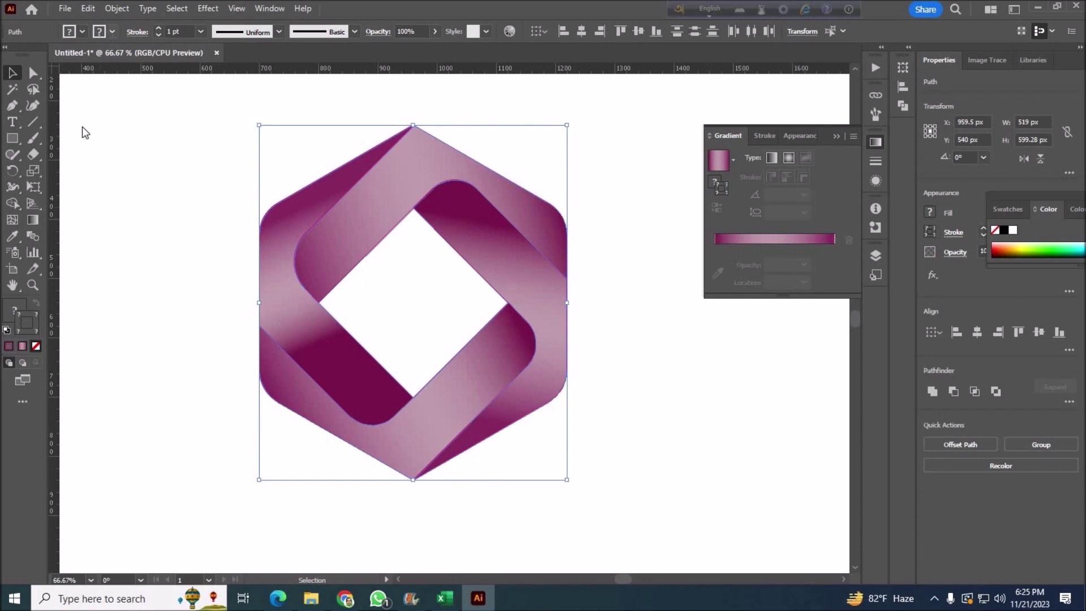
double_click(35, 331)
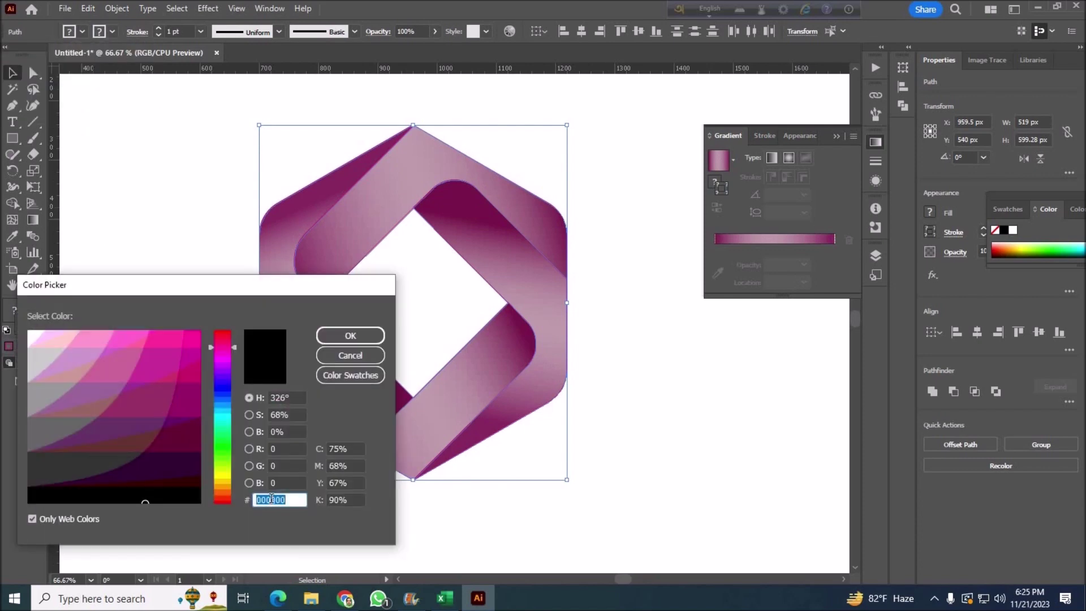
right_click(275, 501)
click(121, 371)
click(350, 335)
click(623, 368)
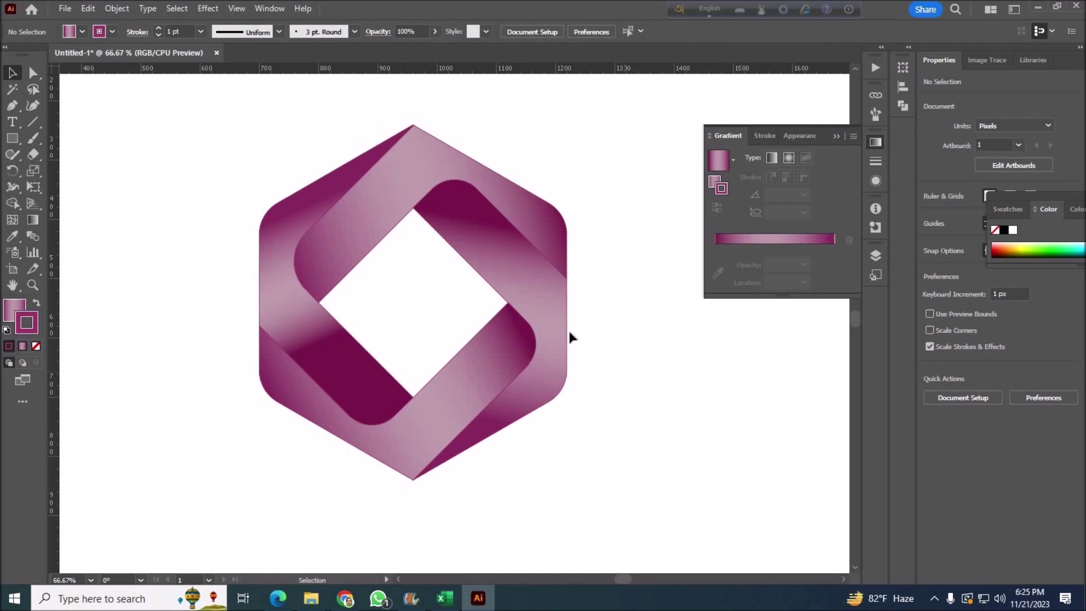
click(485, 343)
key(g)
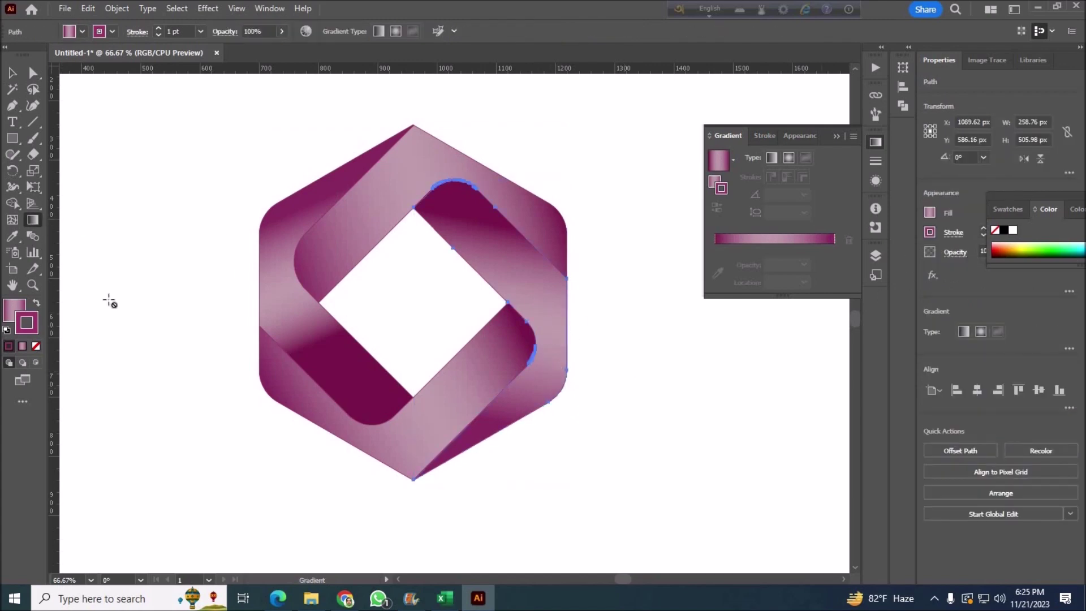
Shift the right ribbon's middle stop and midpoint, and move its end stop to 100%.
click(12, 73)
click(623, 368)
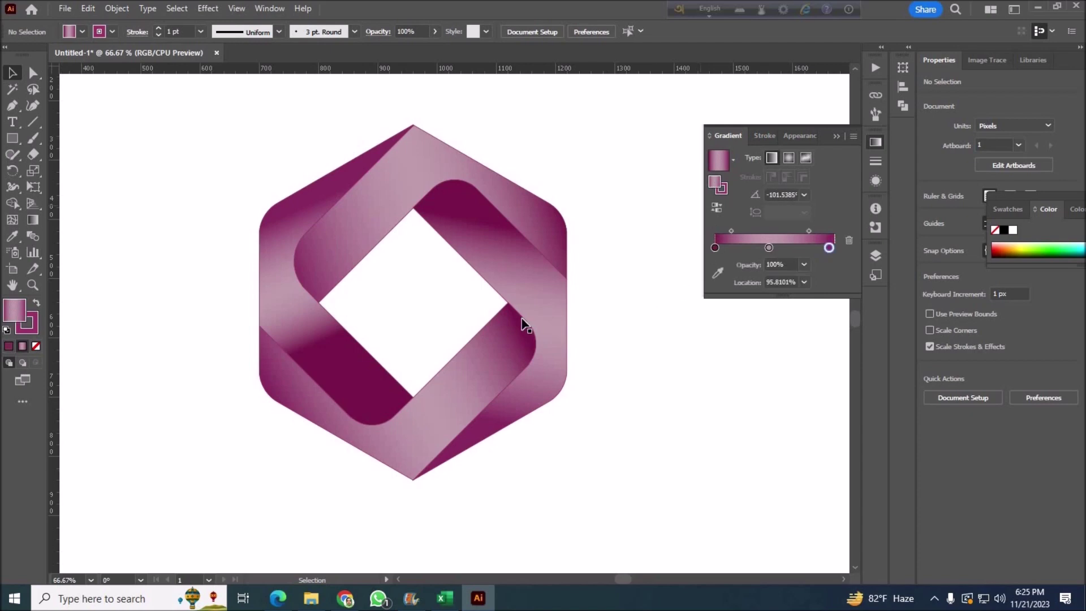
click(33, 220)
click(566, 415)
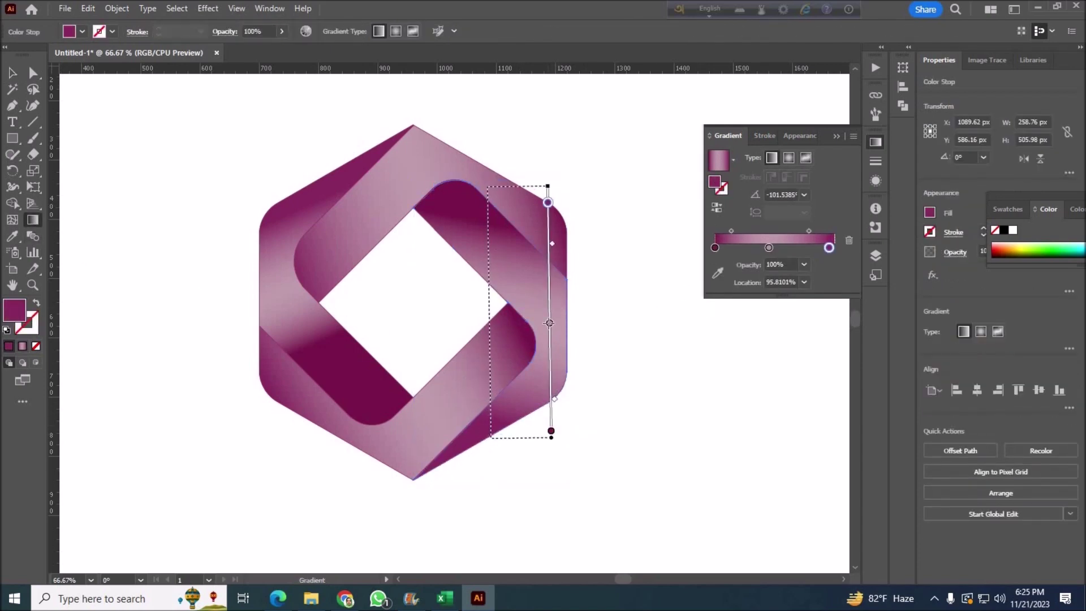
click(532, 340)
click(11, 73)
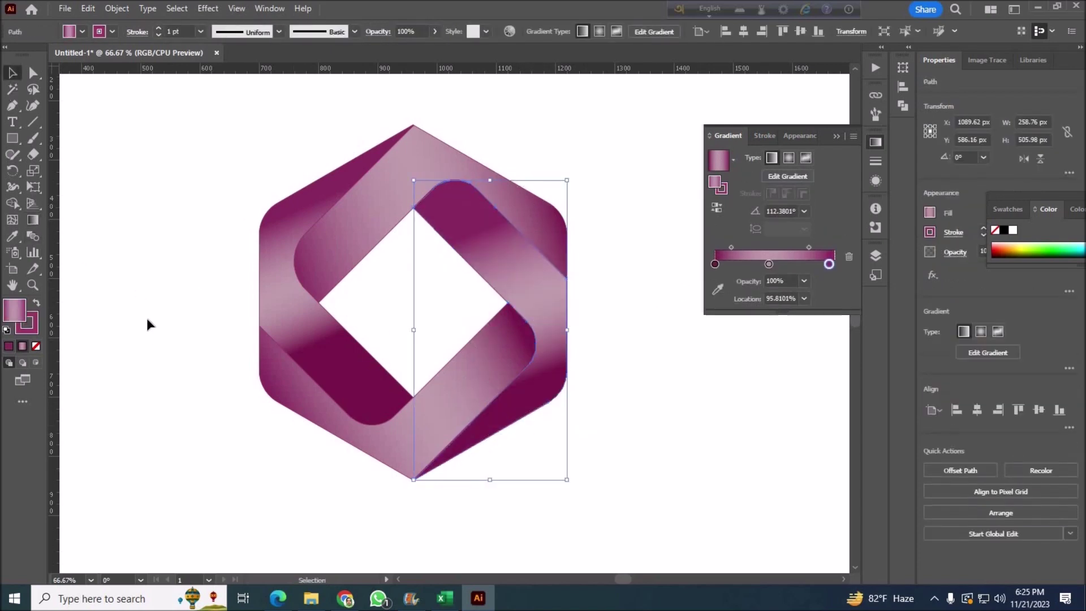
click(349, 524)
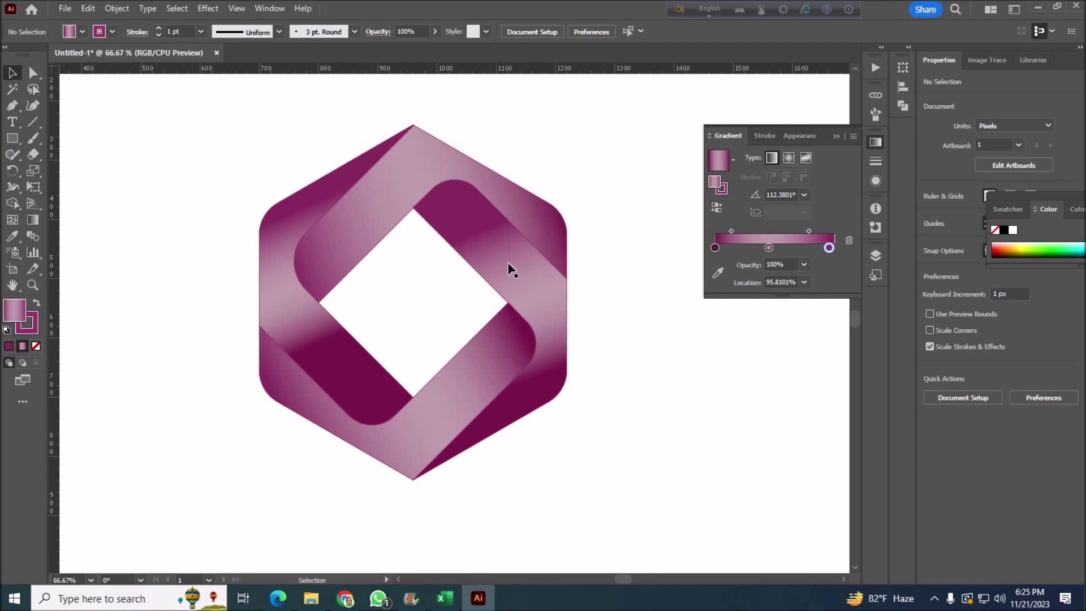
click(565, 297)
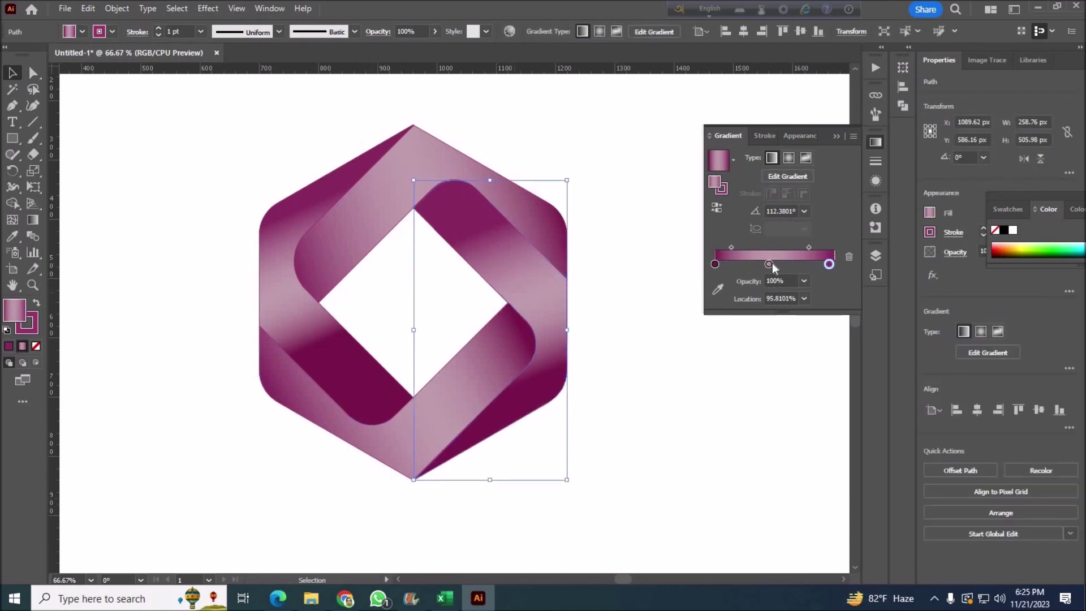
drag(770, 264, 823, 247)
drag(736, 247, 724, 248)
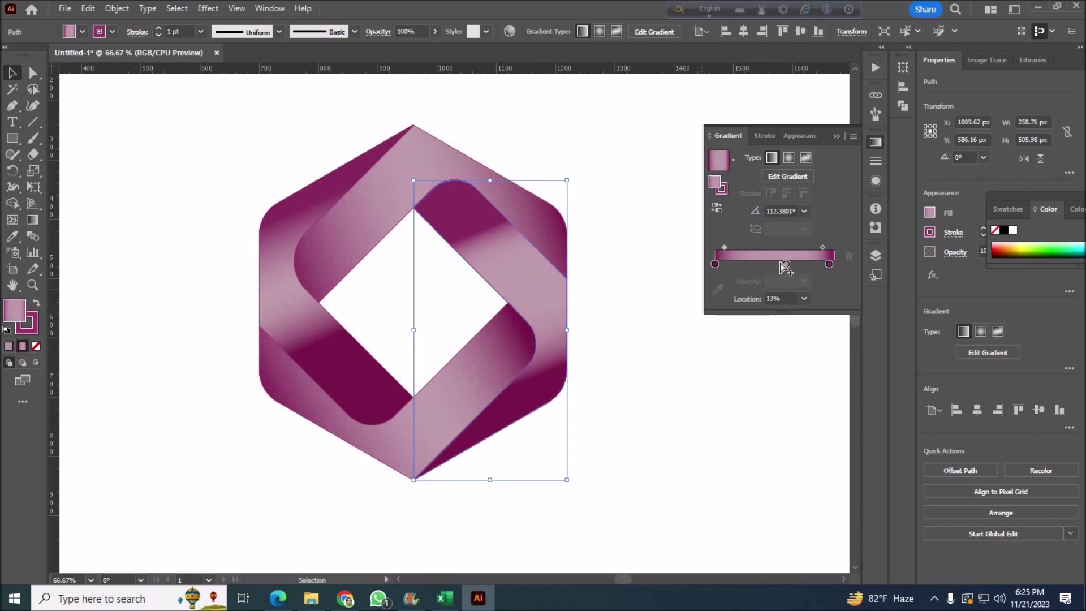
mouse_move(830, 265)
mouse_down()
mouse_move(838, 266)
mouse_move(773, 264)
mouse_move(813, 248)
mouse_move(737, 247)
mouse_move(801, 247)
mouse_up()
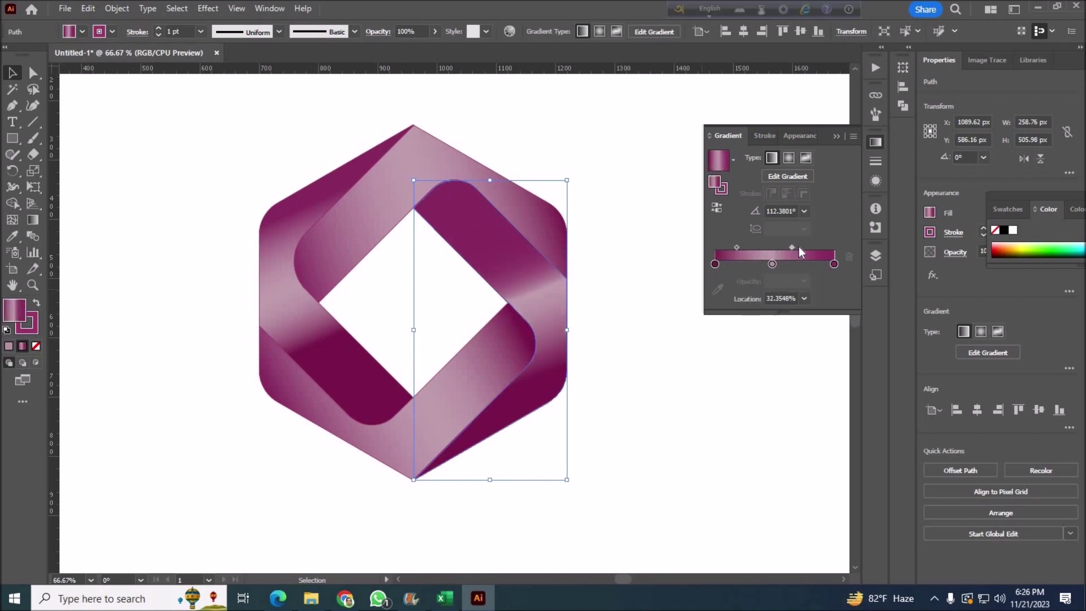
click(207, 196)
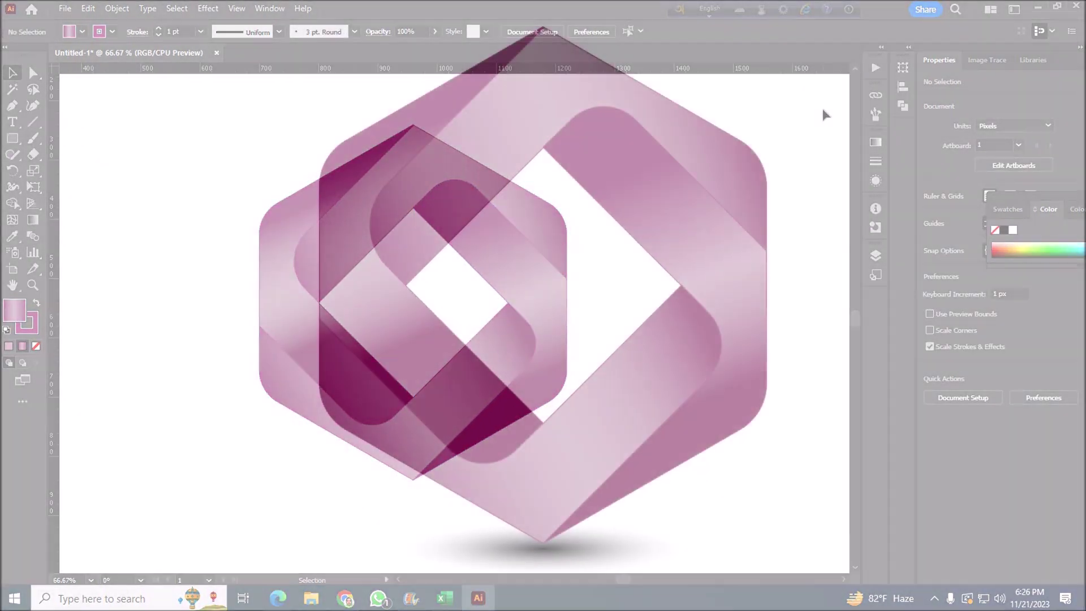